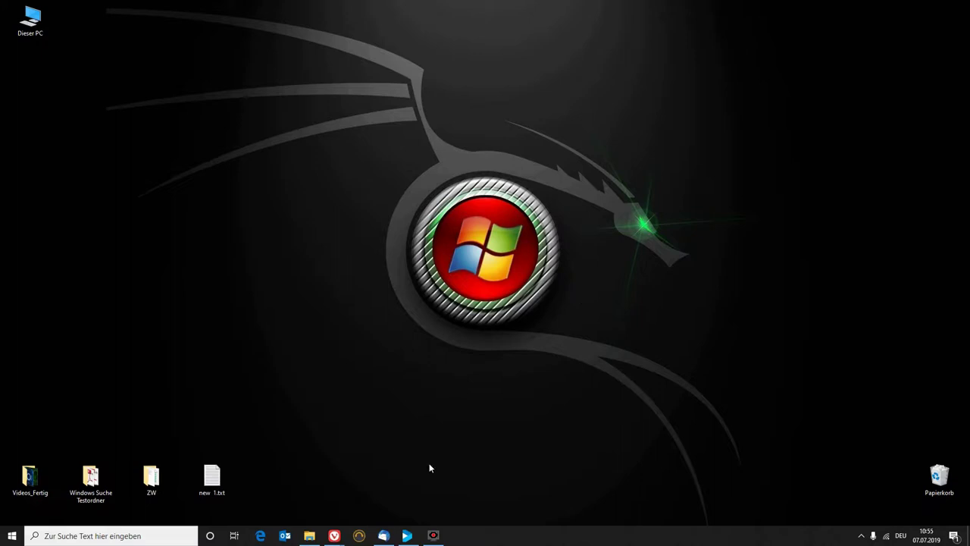
Bring up the Vivaldi window showing the Nextcloud calendar in July 2019 month view.
{"action": "mouse_move", "coordinate": [334, 535]}
{"action": "left_click", "coordinate": [410, 500]}
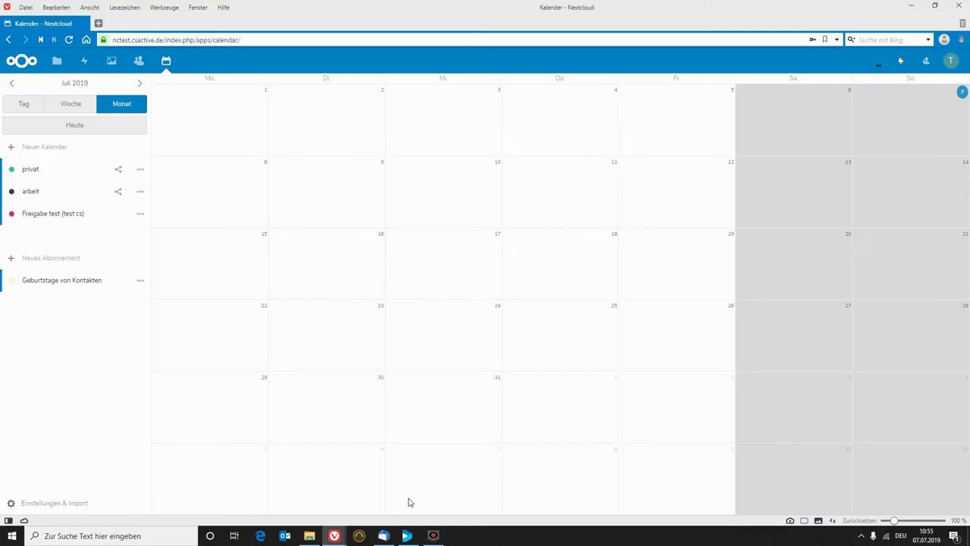
Switch to Thunderbird's July 2019 month calendar, which lists only the Privat calendar.
{"action": "left_click", "coordinate": [387, 532]}
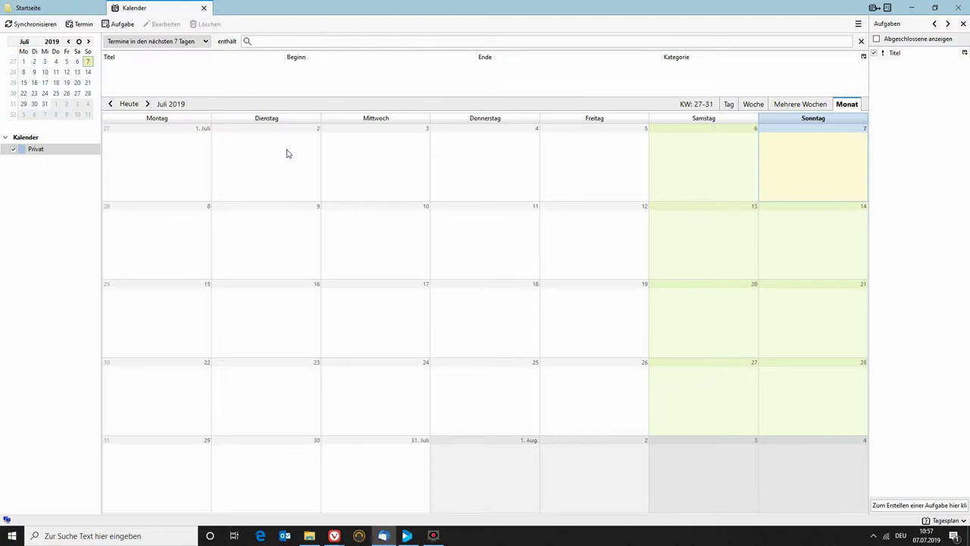
Return to the 'Kalender - Nextcloud' browser window with its empty July 2019 month.
{"action": "mouse_move", "coordinate": [334, 535]}
{"action": "left_click", "coordinate": [380, 511]}
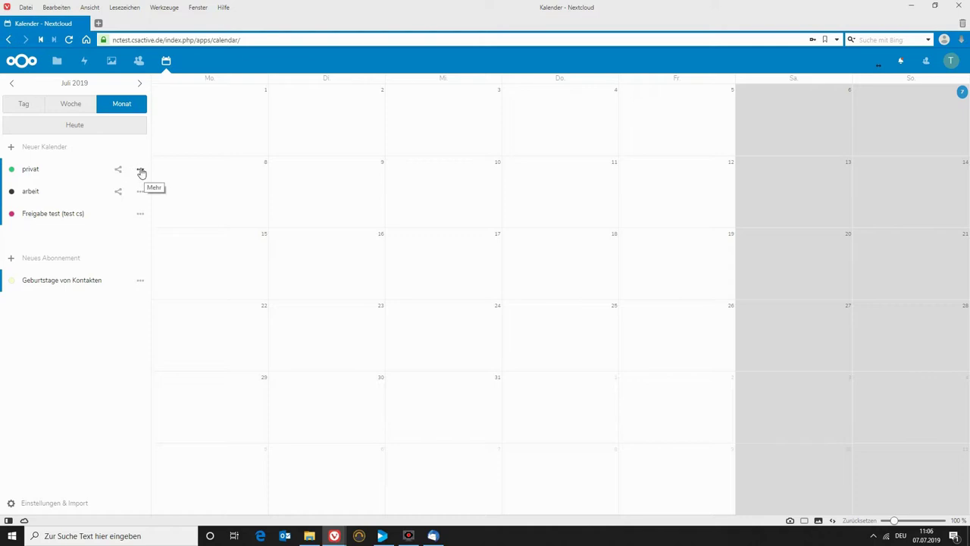
Copy the privat calendar's CalDAV link from its Link option, then return to Thunderbird.
{"action": "left_click", "coordinate": [140, 173]}
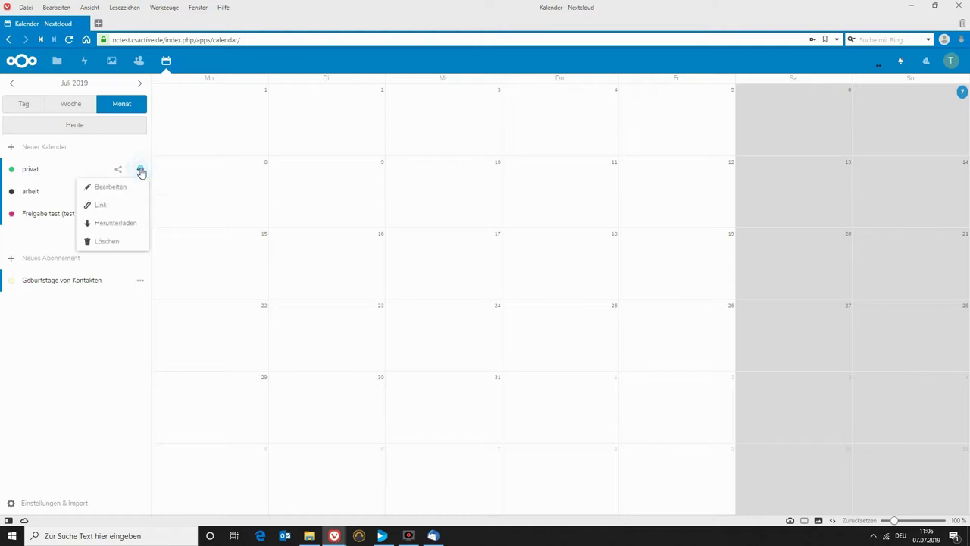
{"action": "left_click", "coordinate": [108, 208]}
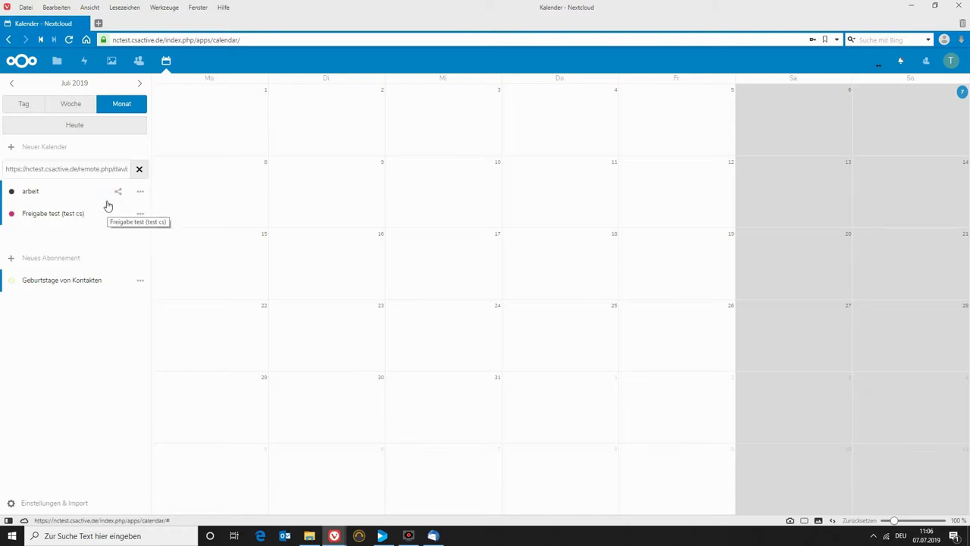
{"action": "triple_click", "coordinate": [93, 168]}
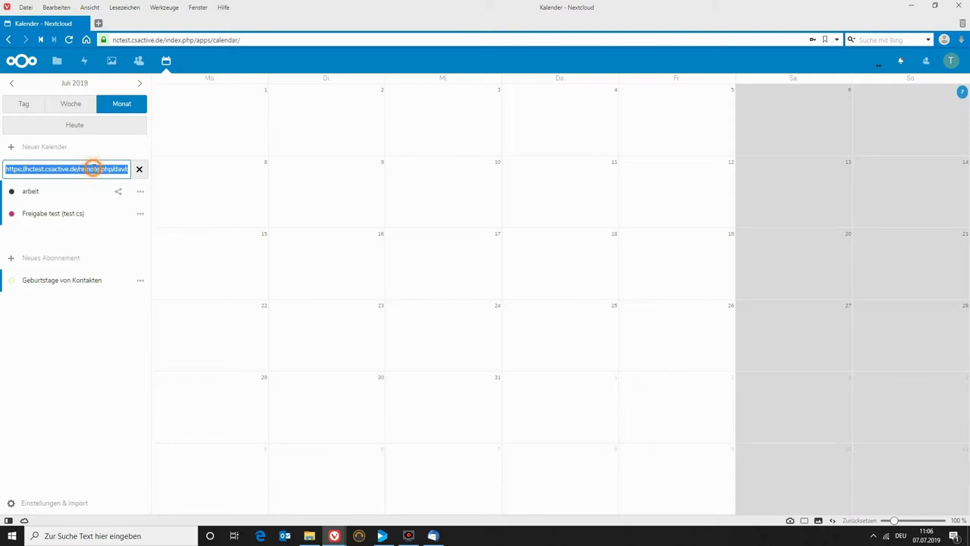
{"action": "right_click", "coordinate": [93, 168]}
{"action": "left_click", "coordinate": [108, 177]}
{"action": "left_click", "coordinate": [431, 536]}
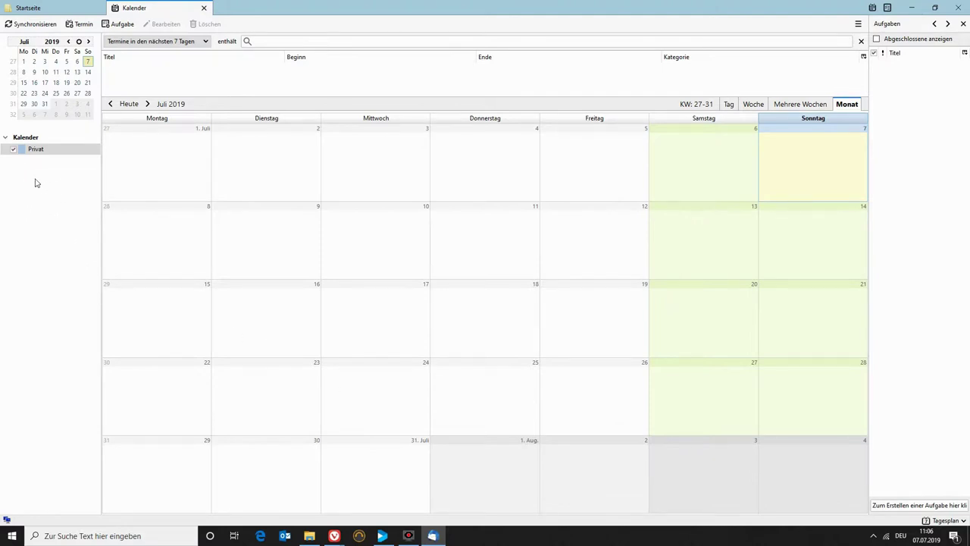
Start a new network CalDAV calendar using the pasted Nextcloud privat address.
{"action": "left_click", "coordinate": [25, 136]}
{"action": "right_click", "coordinate": [33, 175]}
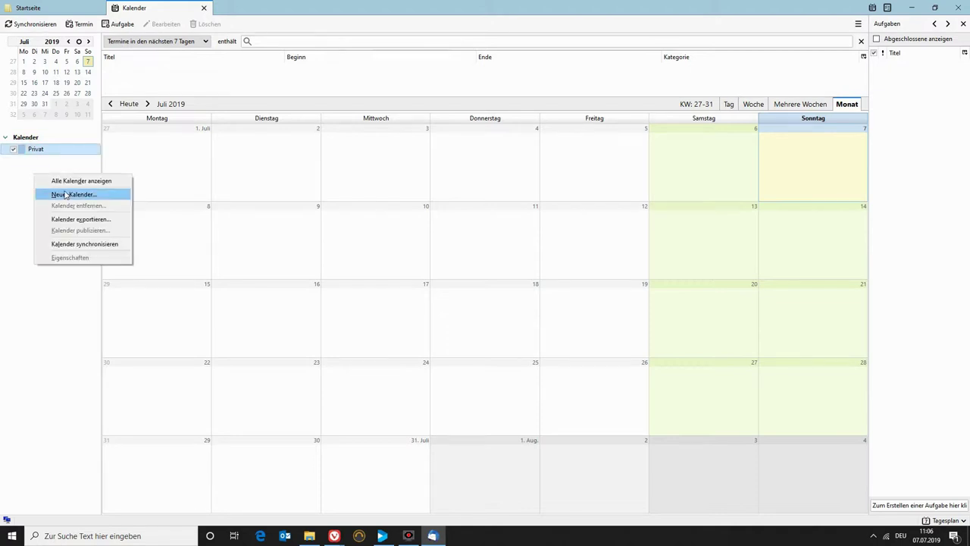
{"action": "left_click", "coordinate": [66, 195]}
{"action": "left_click", "coordinate": [53, 94]}
{"action": "left_click", "coordinate": [179, 188]}
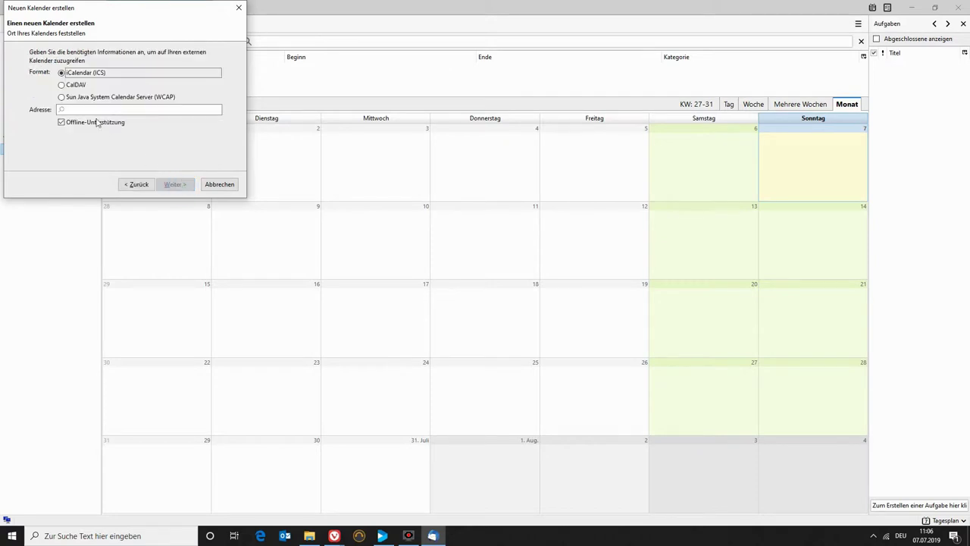
{"action": "left_click", "coordinate": [62, 85]}
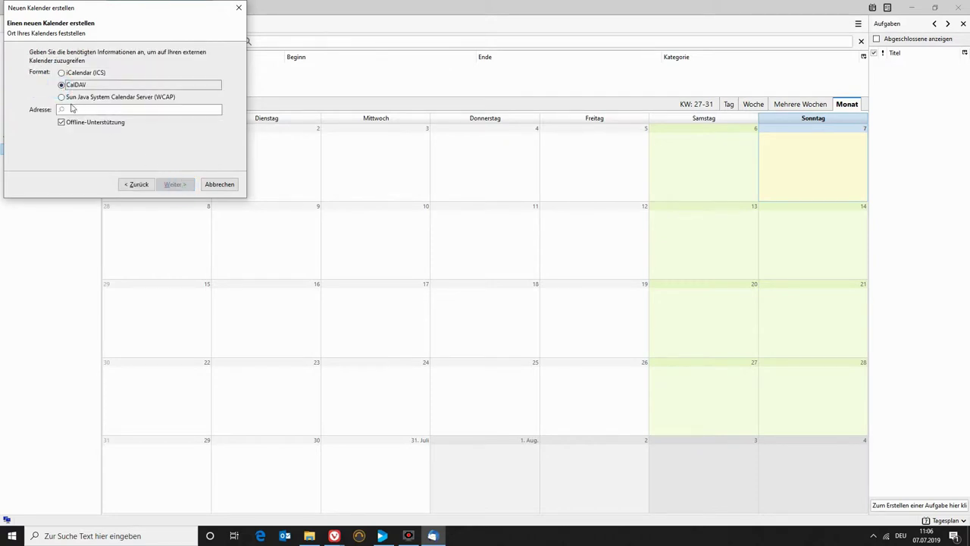
{"action": "right_click", "coordinate": [79, 111]}
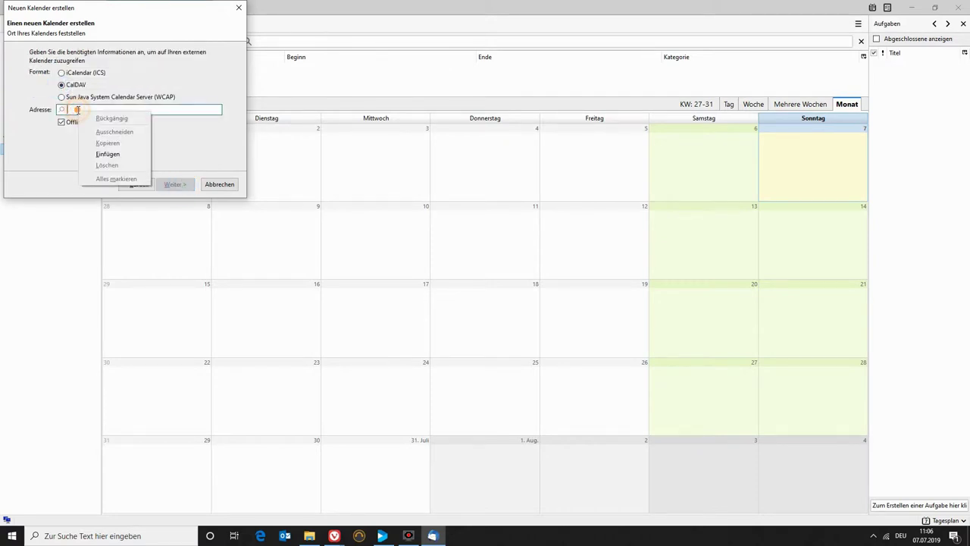
{"action": "left_click", "coordinate": [106, 154]}
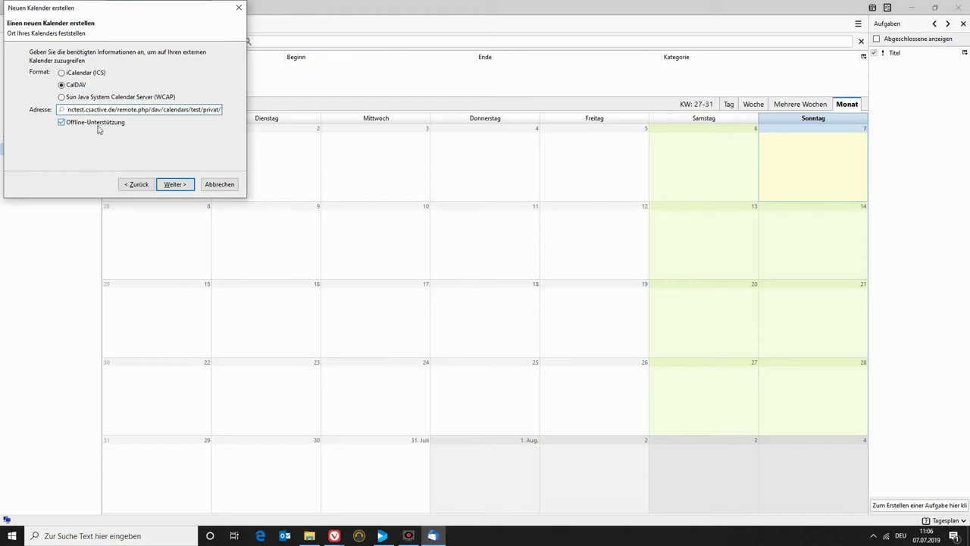
{"action": "left_click", "coordinate": [185, 186]}
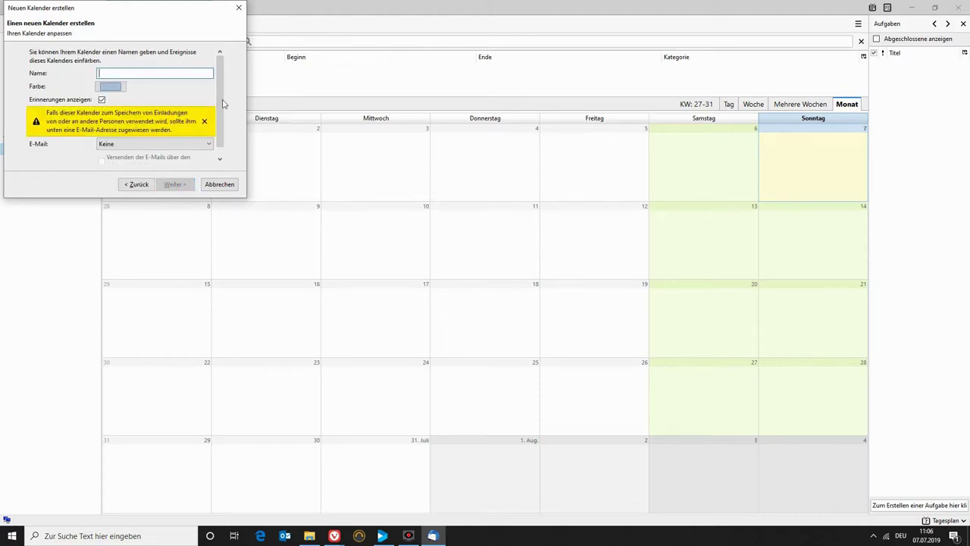
Name the new calendar nc_privat, colour it bright green, and finish creating it.
{"action": "type", "text": "nc"}
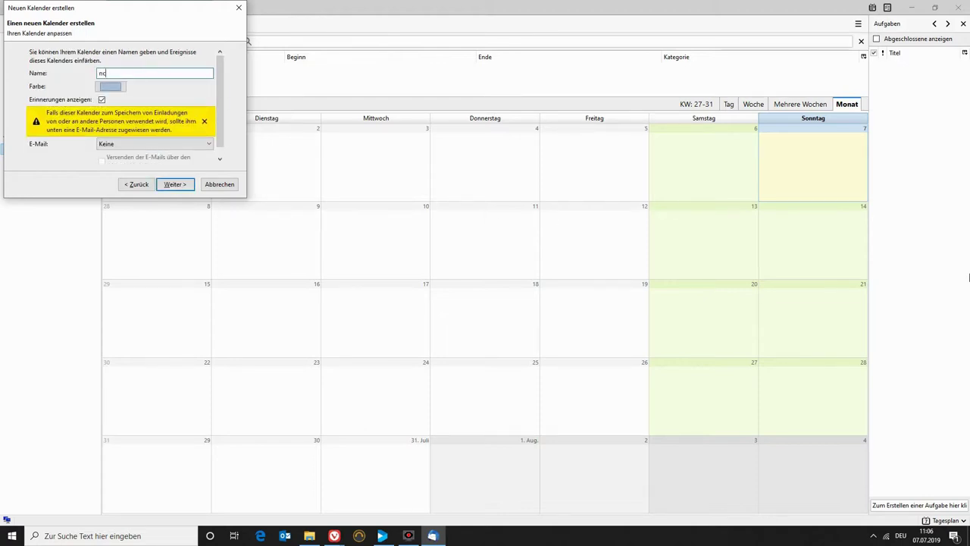
{"action": "type", "text": "_opnvat"}
{"action": "key", "text": "BackSpace"}
{"action": "key", "text": "BackSpace"}
{"action": "key", "text": "BackSpace"}
{"action": "key", "text": "BackSpace"}
{"action": "key", "text": "BackSpace"}
{"action": "key", "text": "BackSpace"}
{"action": "key", "text": "BackSpace"}
{"action": "type", "text": "priva"}
{"action": "left_click_drag", "start_coordinate": [162, 8], "coordinate": [309, 41]}
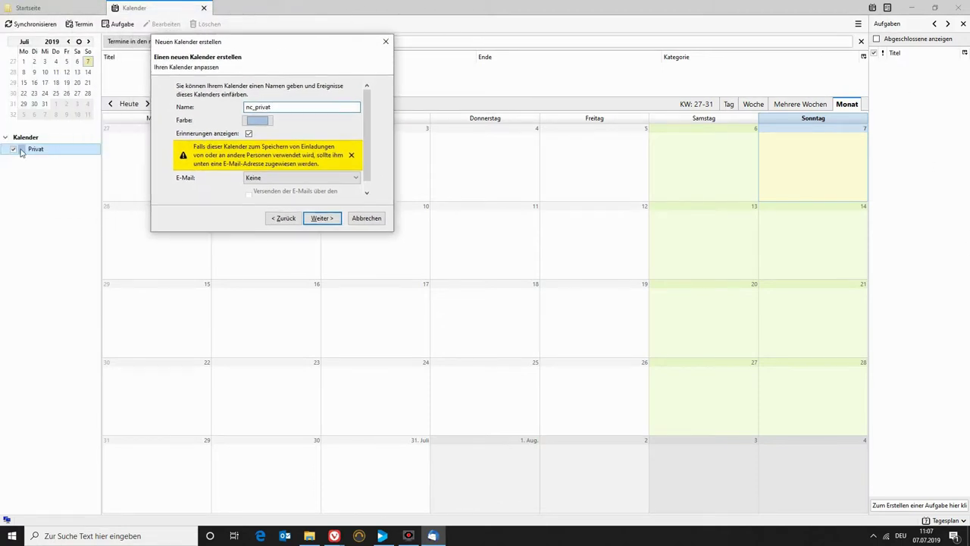
{"action": "left_click", "coordinate": [271, 122]}
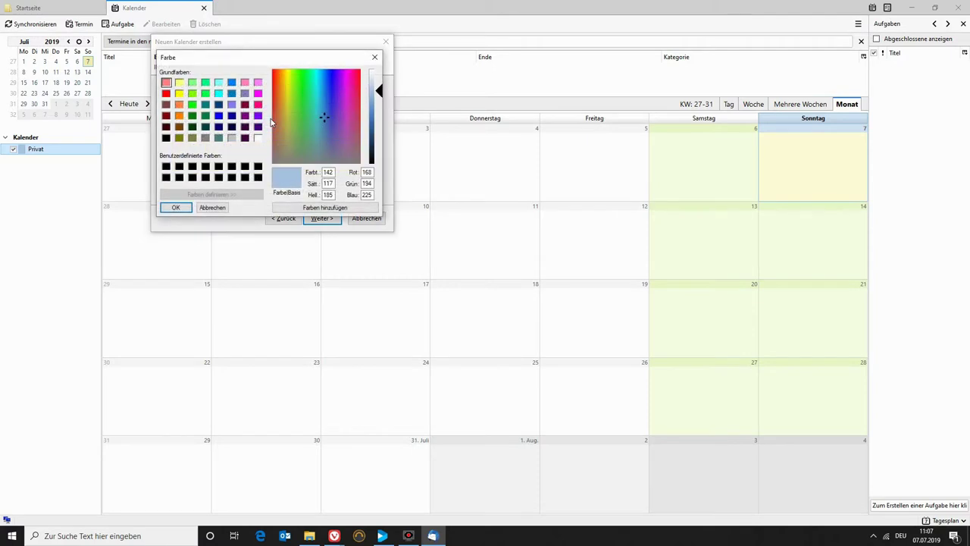
{"action": "left_click", "coordinate": [192, 93]}
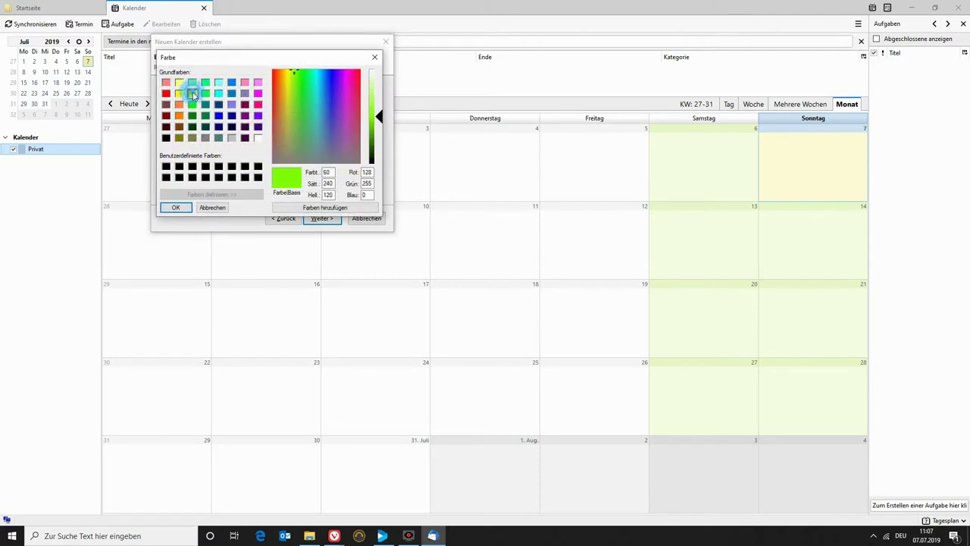
{"action": "left_click", "coordinate": [176, 210]}
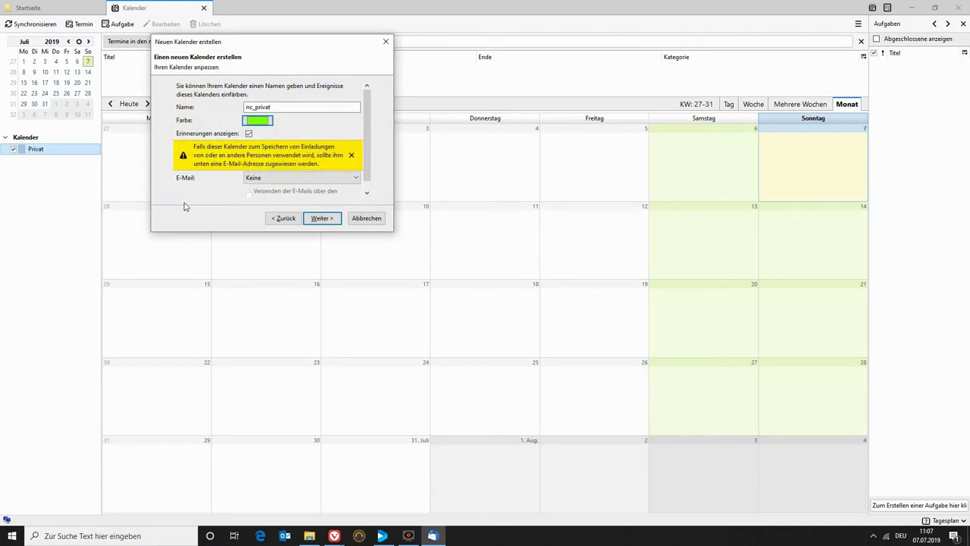
{"action": "left_click", "coordinate": [321, 219]}
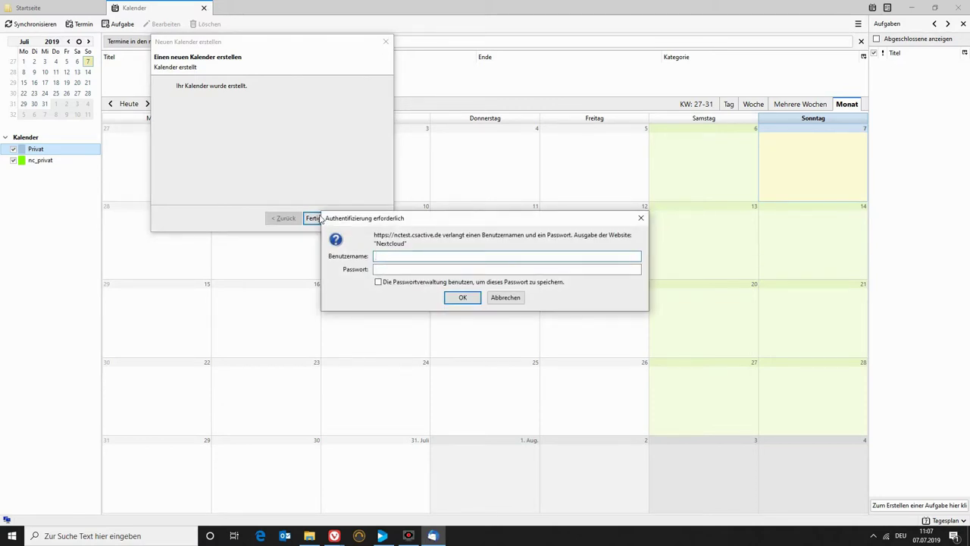
Log in to Nextcloud with the username and password, saving the login, then close the wizard.
{"action": "type", "text": "test"}
{"action": "key", "text": "Tab"}
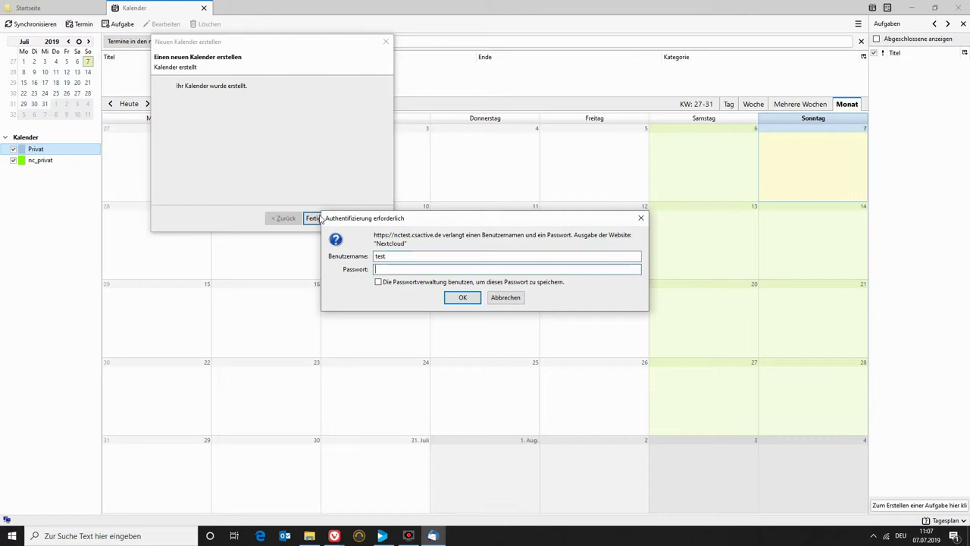
{"action": "type", "text": "te"}
{"action": "type", "text": "••••••••"}
{"action": "left_click", "coordinate": [379, 283]}
{"action": "left_click", "coordinate": [462, 297]}
{"action": "left_click", "coordinate": [322, 218]}
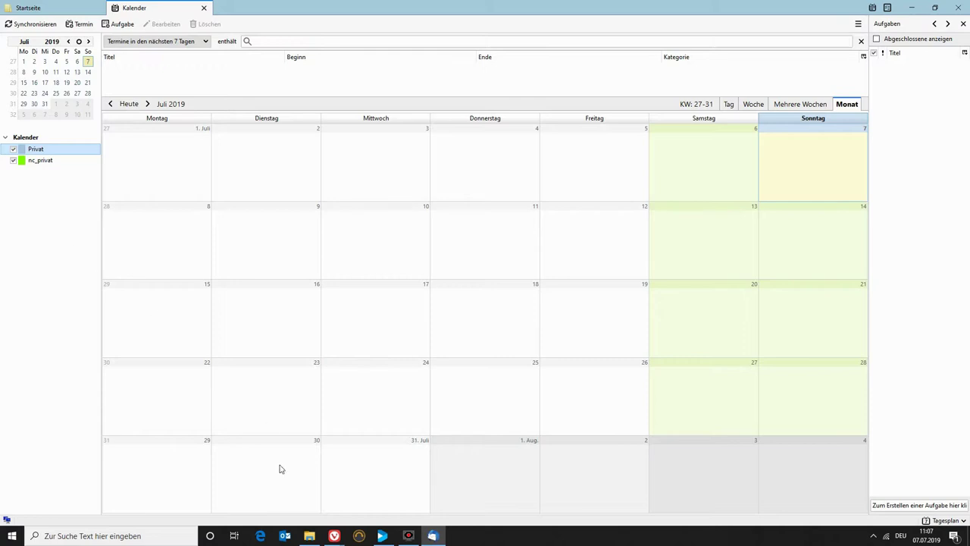
Copy the arbeit calendar's CalDAV link, close both link fields, and return to Thunderbird.
{"action": "left_click", "coordinate": [371, 485]}
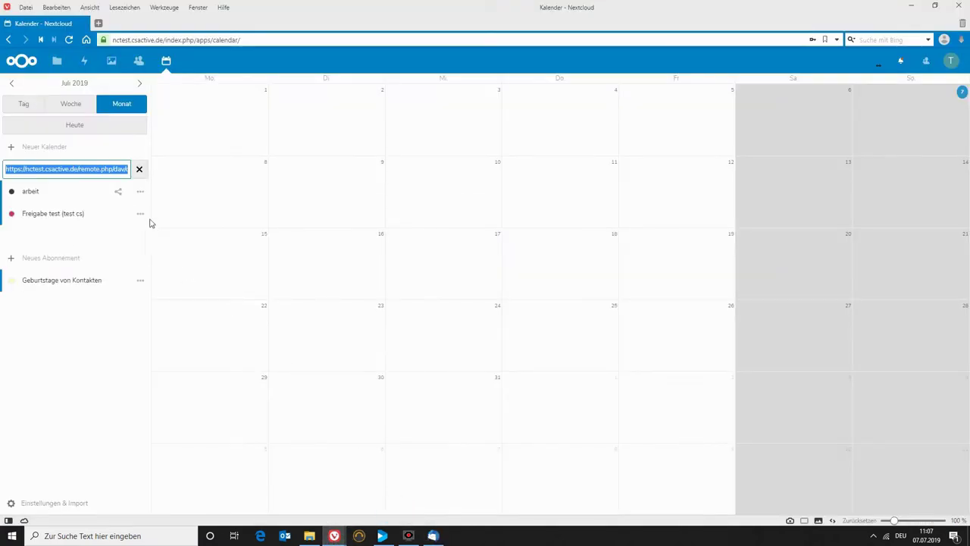
{"action": "left_click", "coordinate": [141, 191]}
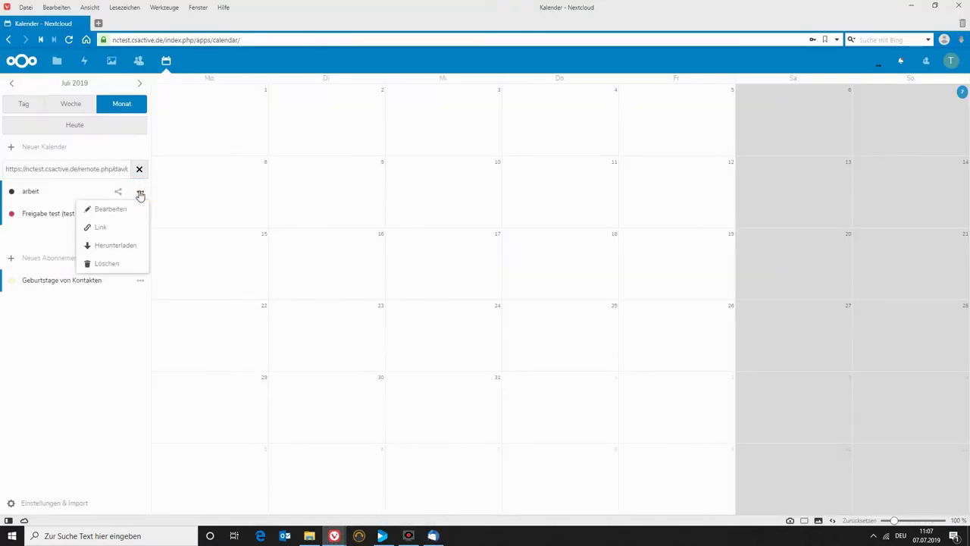
{"action": "left_click", "coordinate": [99, 228]}
{"action": "triple_click", "coordinate": [63, 191]}
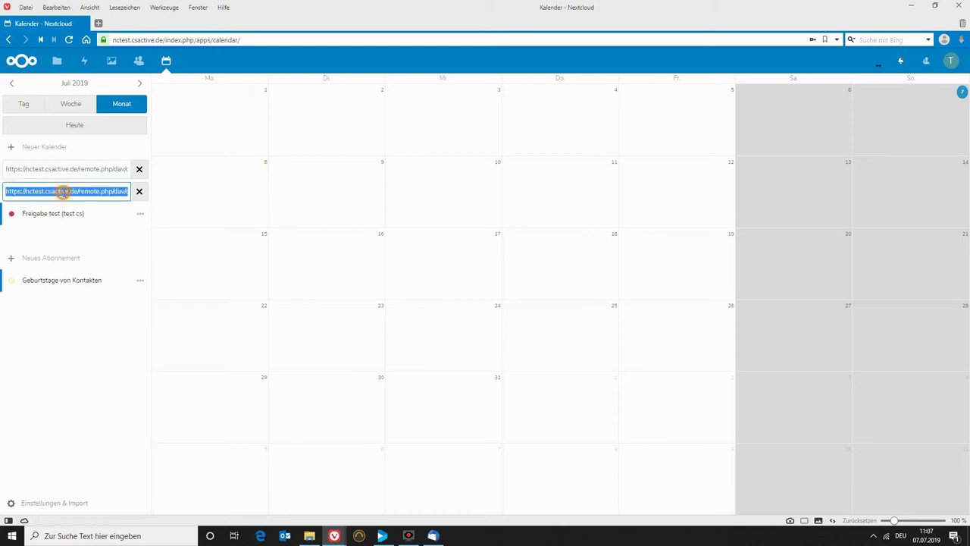
{"action": "right_click", "coordinate": [63, 191]}
{"action": "left_click", "coordinate": [76, 202]}
{"action": "left_click", "coordinate": [139, 191]}
{"action": "left_click", "coordinate": [141, 173]}
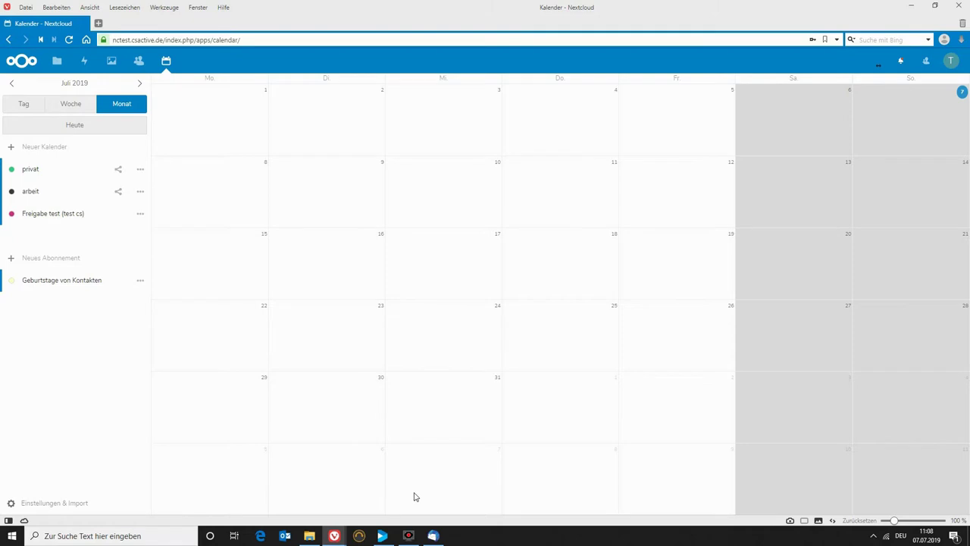
{"action": "left_click", "coordinate": [432, 534]}
Start a new network CalDAV calendar with the pasted arbeit calendar address.
{"action": "right_click", "coordinate": [46, 240]}
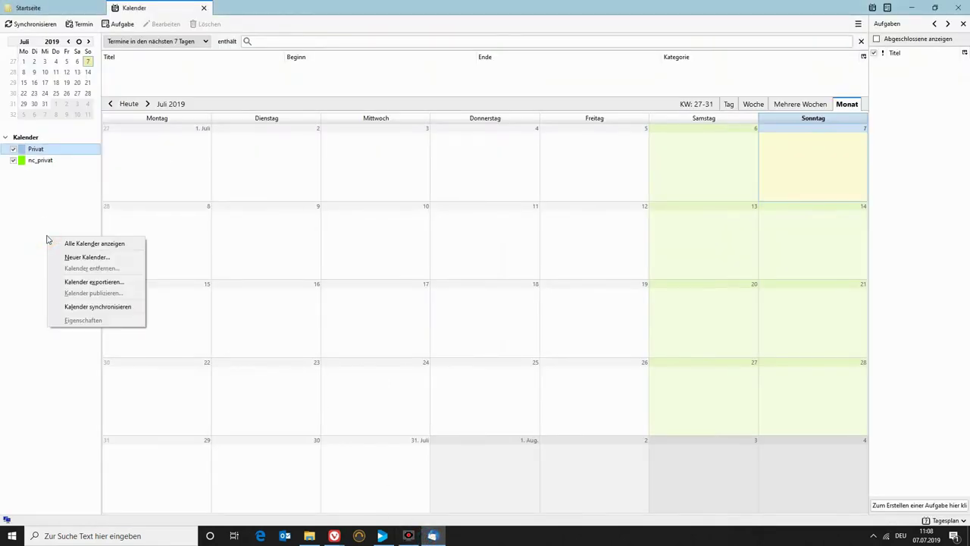
{"action": "left_click", "coordinate": [66, 257]}
{"action": "left_click", "coordinate": [195, 128]}
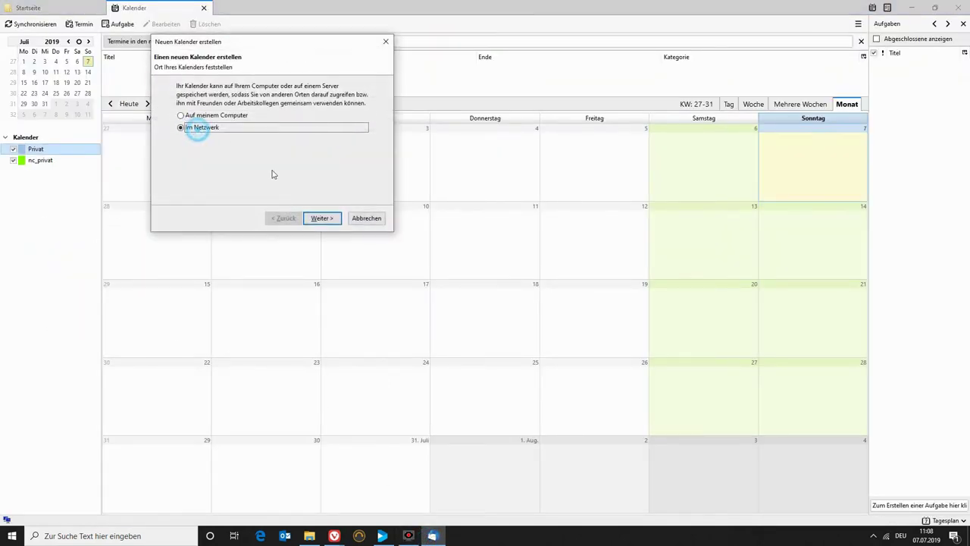
{"action": "left_click", "coordinate": [321, 218]}
{"action": "left_click", "coordinate": [210, 119]}
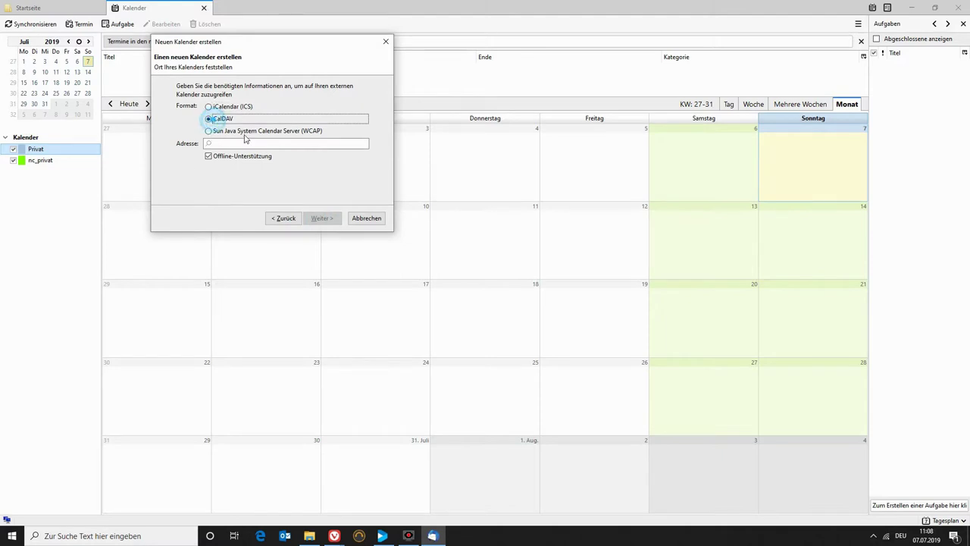
{"action": "right_click", "coordinate": [245, 144]}
{"action": "left_click", "coordinate": [270, 187]}
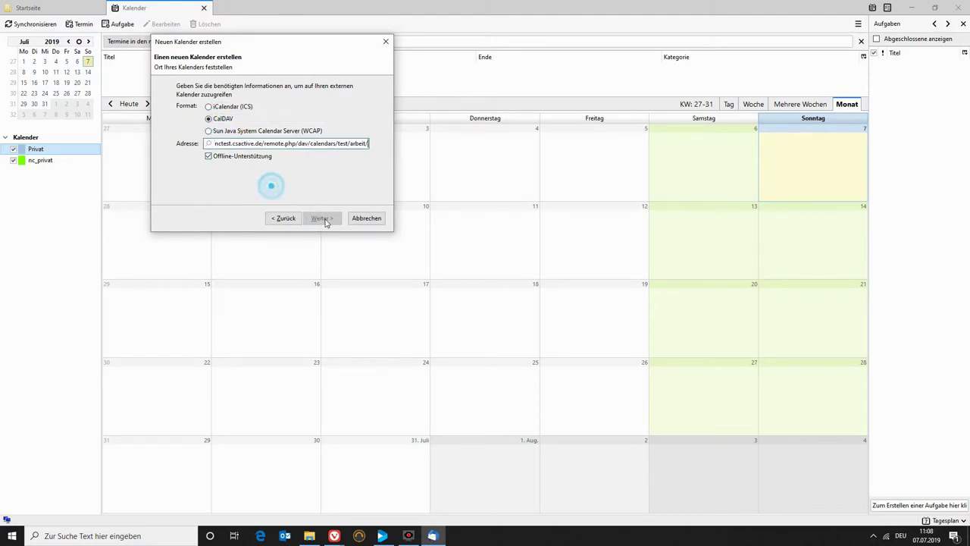
{"action": "left_click", "coordinate": [322, 218]}
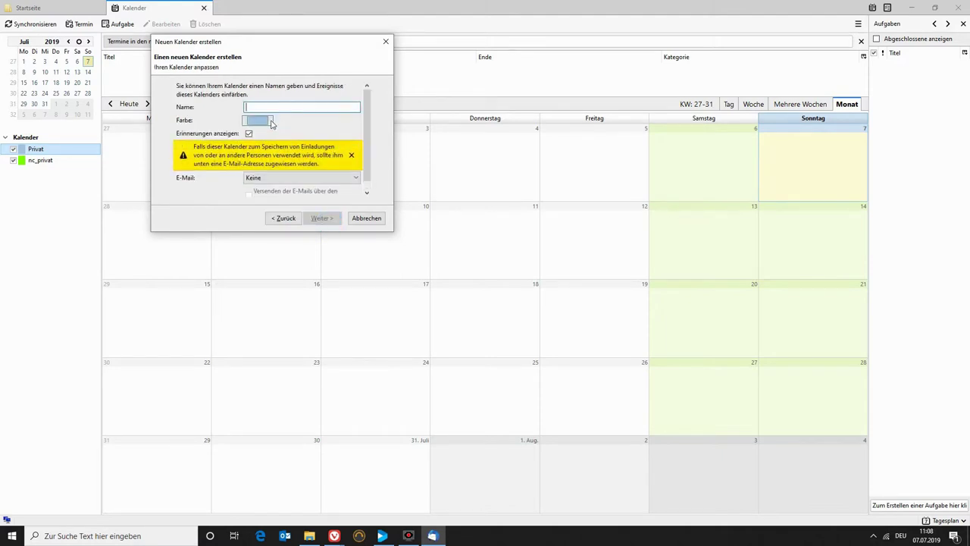
Give the calendar a brown colour and the name nc_arbeit, then finish the wizard.
{"action": "left_click", "coordinate": [258, 120]}
{"action": "left_click", "coordinate": [179, 126]}
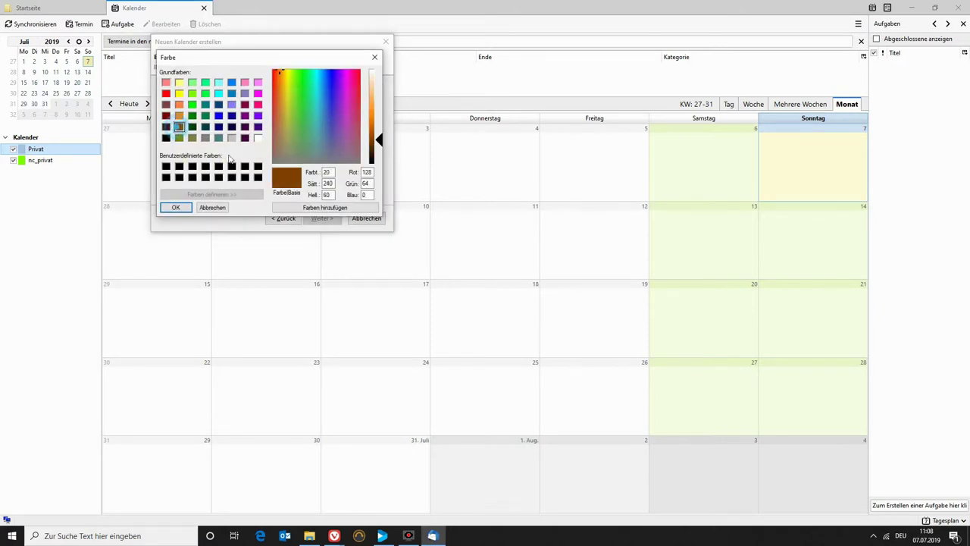
{"action": "left_click", "coordinate": [176, 207]}
{"action": "left_click", "coordinate": [243, 106]}
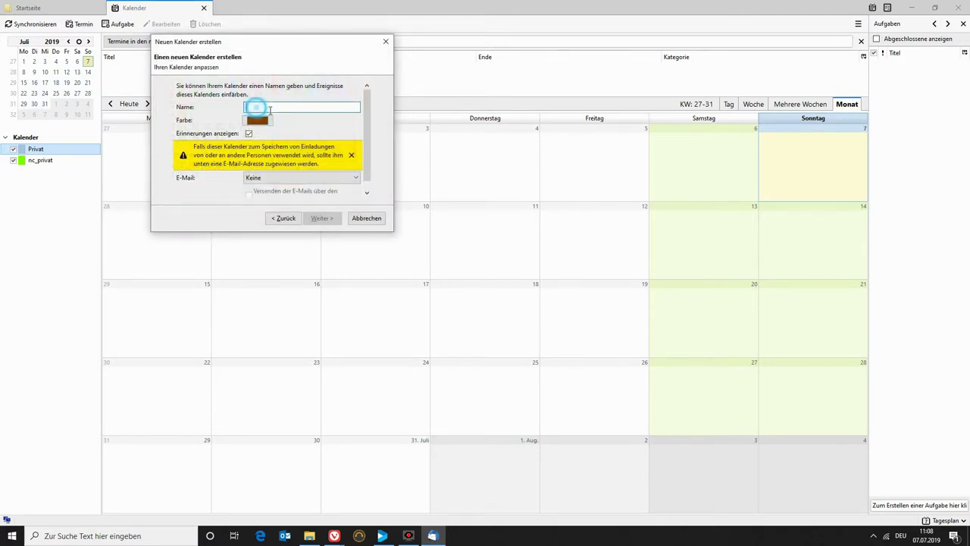
{"action": "type", "text": "nc_arbeit"}
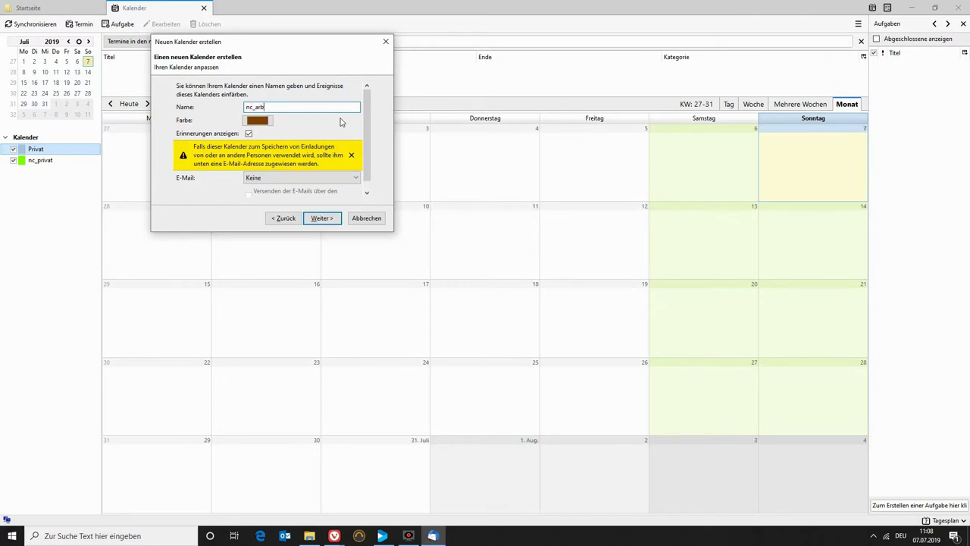
{"action": "left_click", "coordinate": [319, 219]}
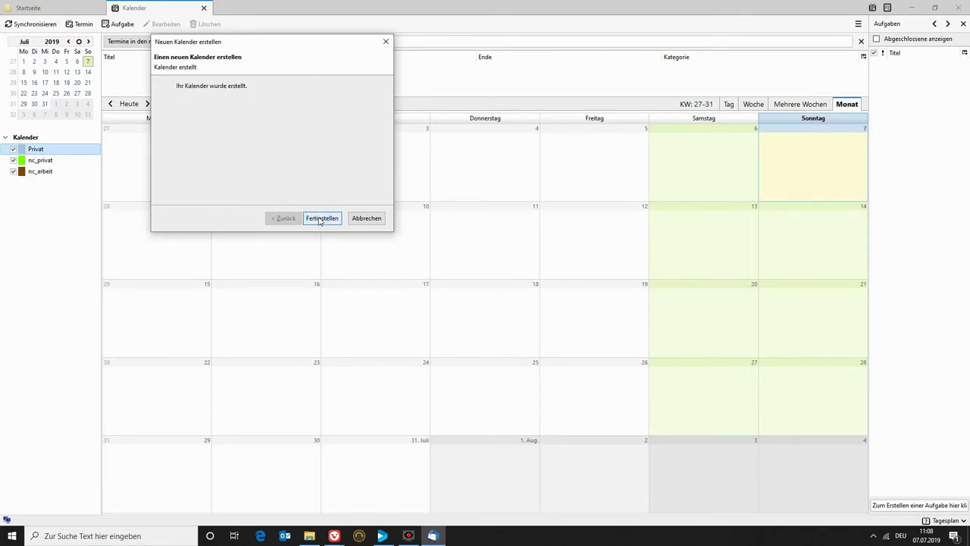
{"action": "left_click", "coordinate": [320, 218]}
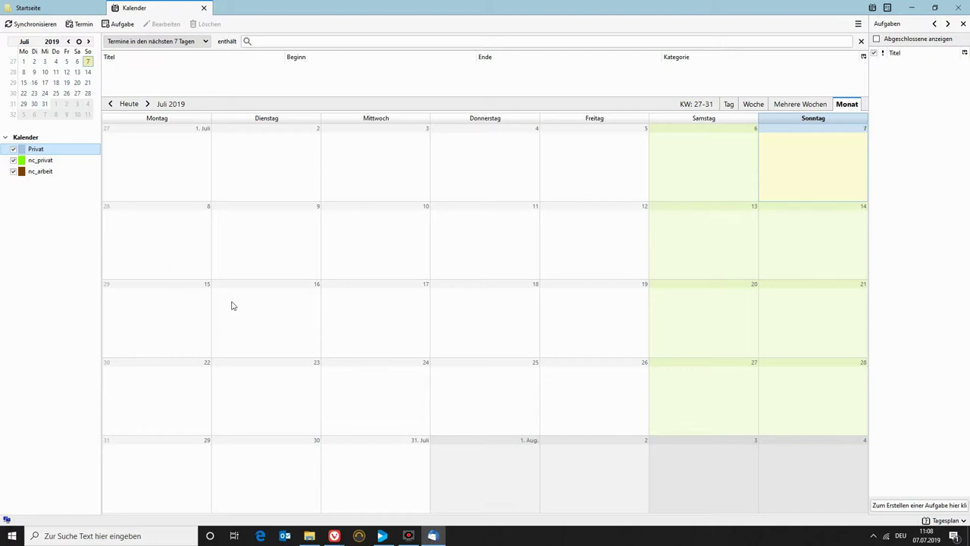
Copy the shared test calendar's CalDAV link in Nextcloud and switch back to Thunderbird.
{"action": "mouse_move", "coordinate": [334, 536]}
{"action": "left_click", "coordinate": [376, 483]}
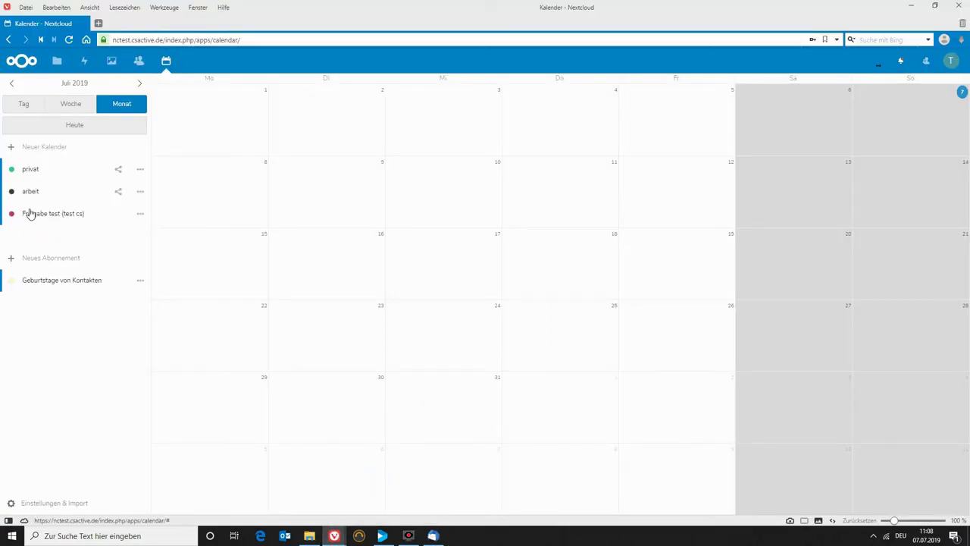
{"action": "left_click", "coordinate": [140, 215]}
{"action": "left_click", "coordinate": [99, 247]}
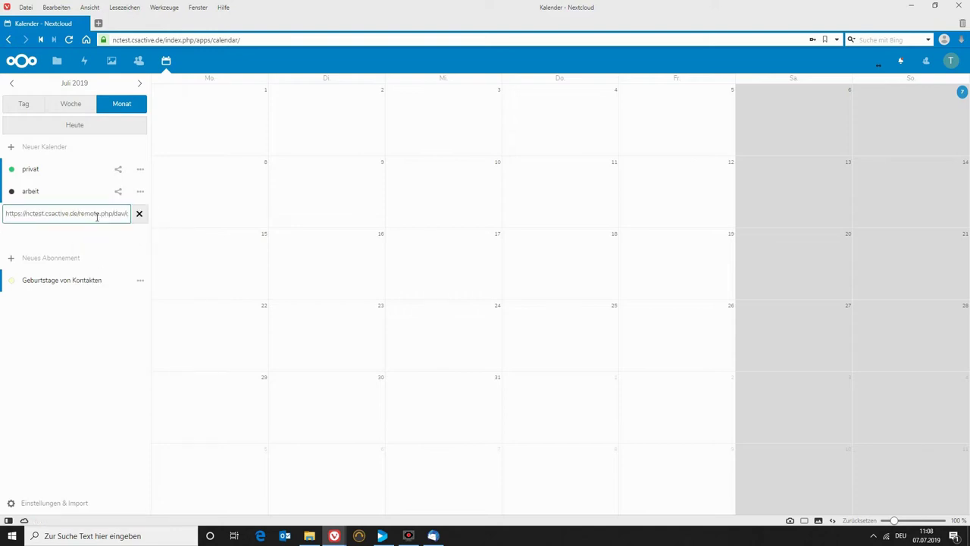
{"action": "triple_click", "coordinate": [97, 215]}
{"action": "right_click", "coordinate": [94, 216]}
{"action": "left_click", "coordinate": [117, 230]}
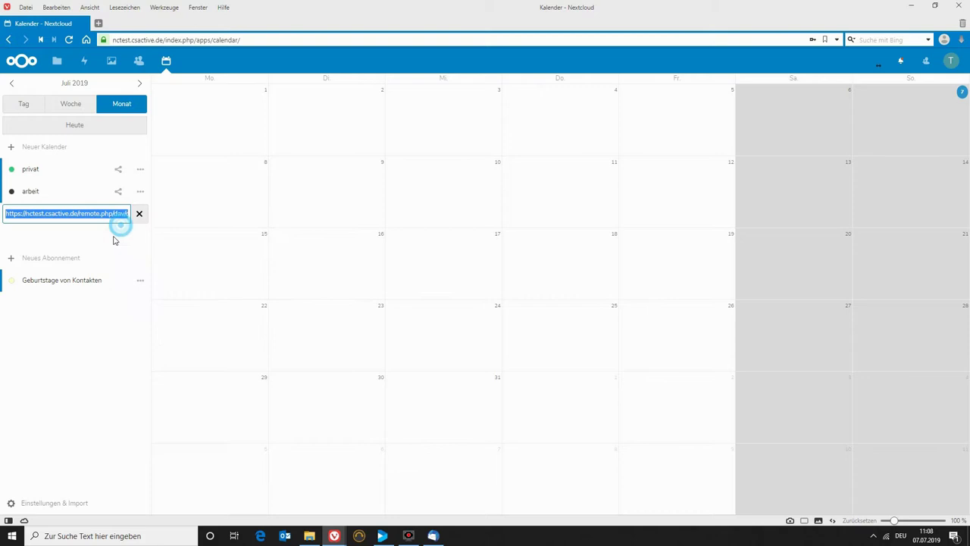
{"action": "left_click", "coordinate": [433, 536]}
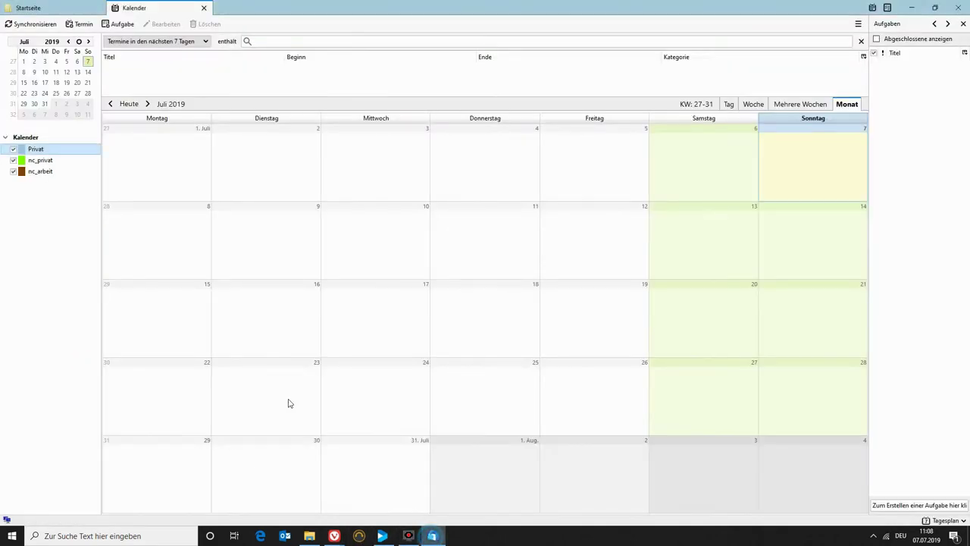
Start a new network calendar in CalDAV format using the pasted shared calendar URL.
{"action": "right_click", "coordinate": [32, 217]}
{"action": "left_click", "coordinate": [112, 234]}
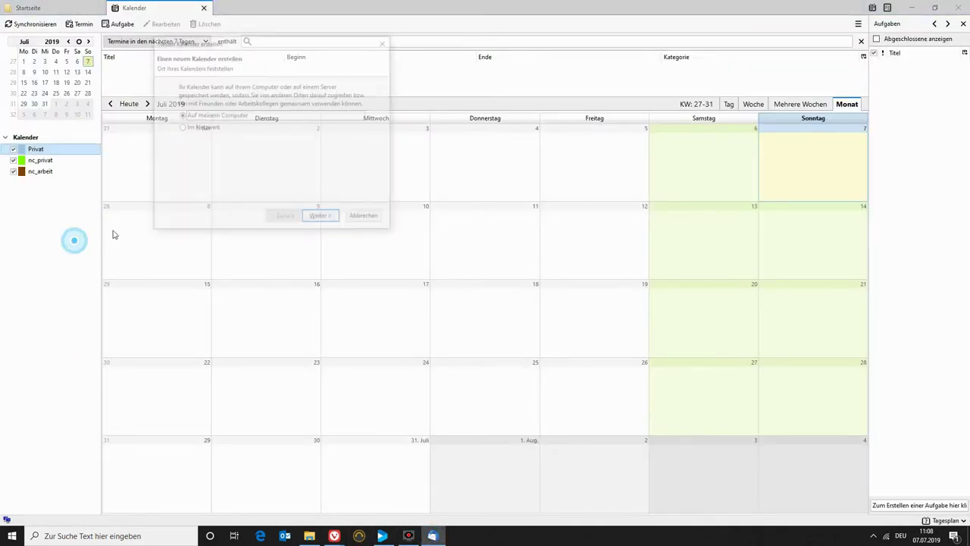
{"action": "left_click", "coordinate": [211, 129]}
{"action": "left_click", "coordinate": [319, 216]}
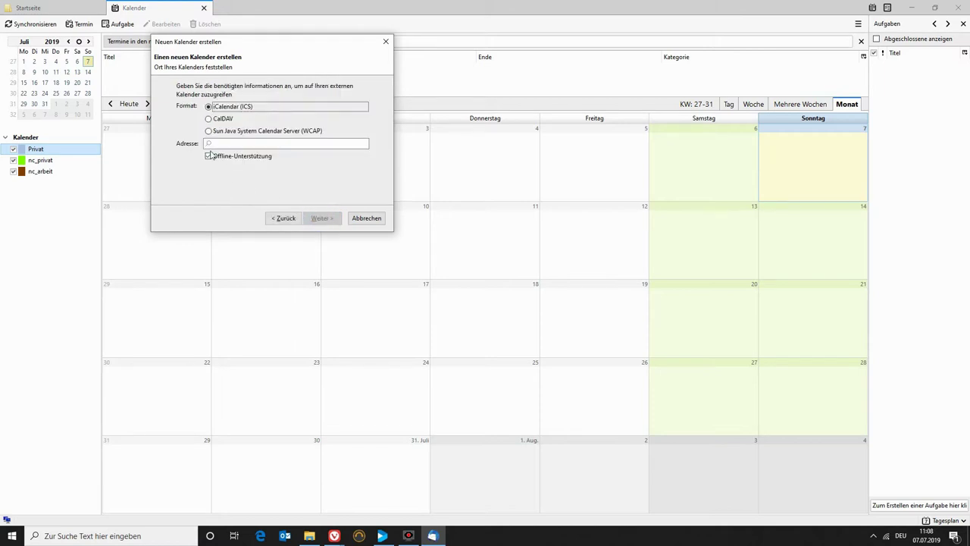
{"action": "left_click", "coordinate": [213, 118]}
{"action": "right_click", "coordinate": [235, 145]}
{"action": "left_click", "coordinate": [265, 189]}
{"action": "left_click", "coordinate": [322, 219]}
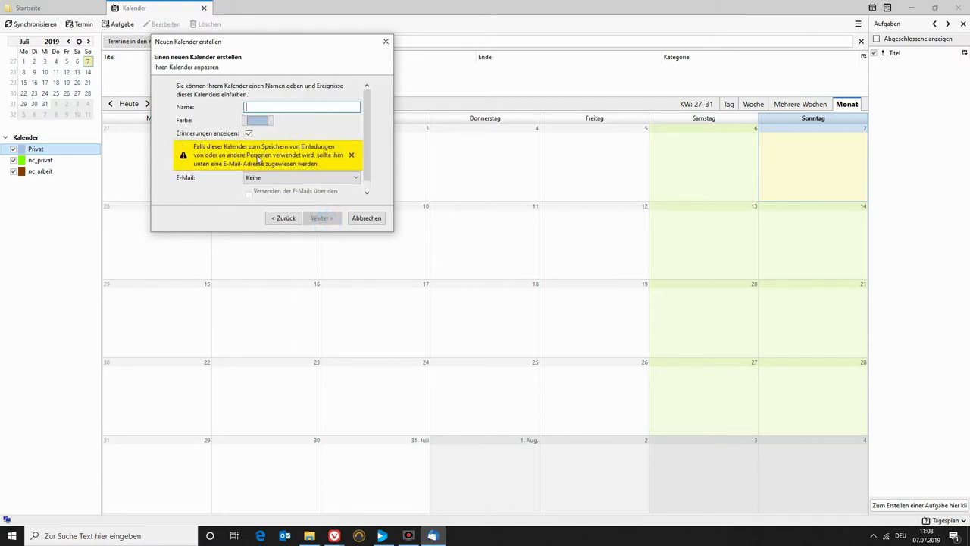
Name the calendar _nc_freigabe_test, colour it violet, finish the wizard, and select nc_privat.
{"action": "type", "text": "."}
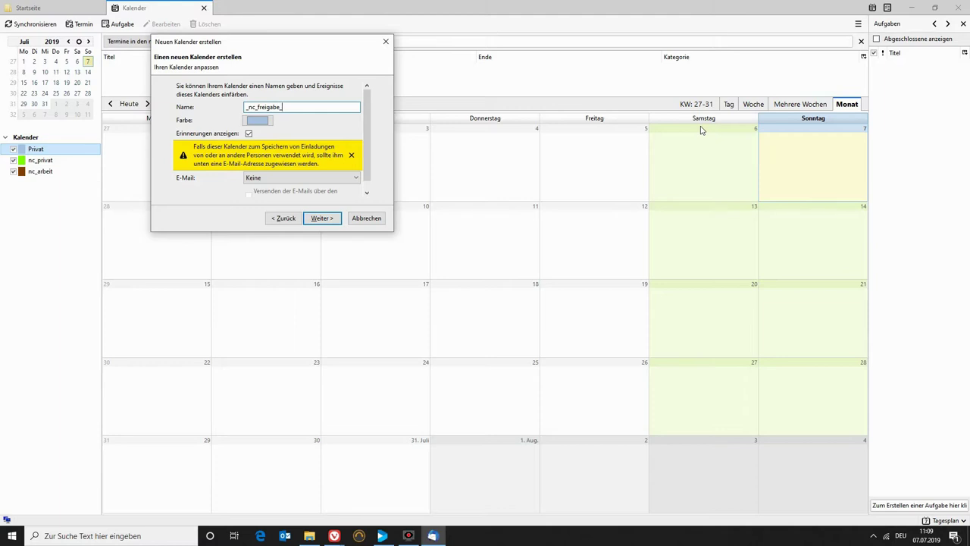
{"action": "left_click", "coordinate": [258, 120]}
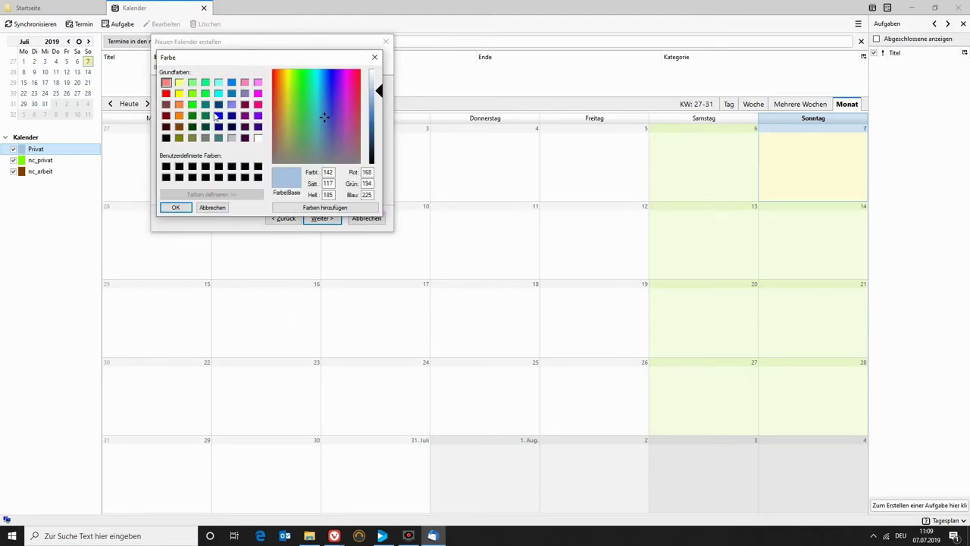
{"action": "left_click", "coordinate": [256, 115]}
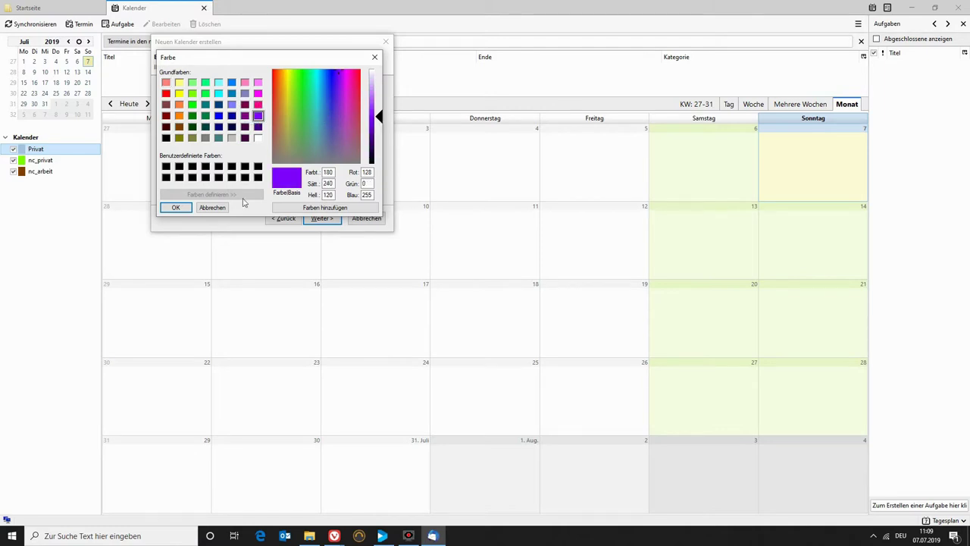
{"action": "left_click", "coordinate": [174, 207]}
{"action": "left_click", "coordinate": [323, 219]}
{"action": "left_click", "coordinate": [323, 219]}
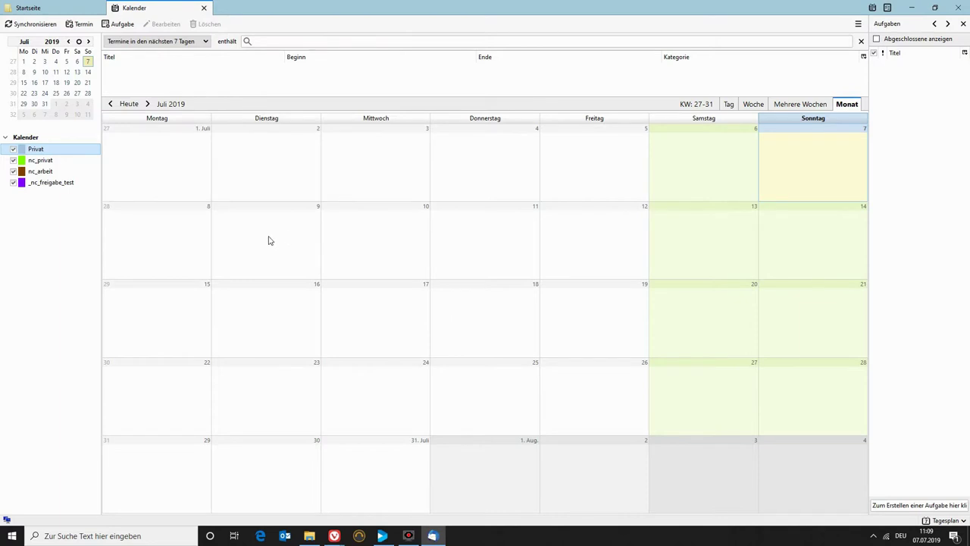
{"action": "left_click", "coordinate": [44, 160]}
Create and save a new event on Tuesday 9 July in nc_privat.
{"action": "left_click", "coordinate": [244, 231]}
{"action": "right_click", "coordinate": [246, 229]}
{"action": "left_click", "coordinate": [275, 241]}
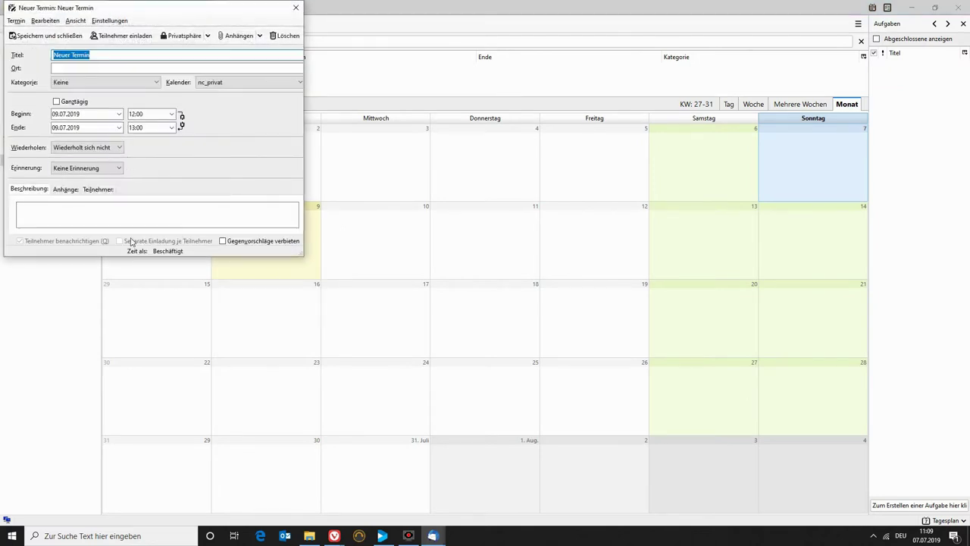
{"action": "left_click", "coordinate": [14, 38]}
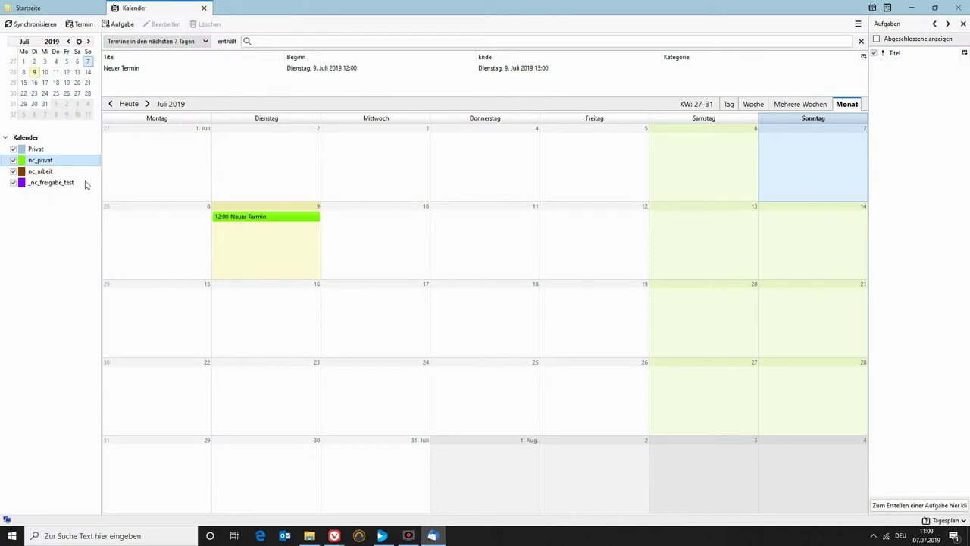
Create and save Neuer Termin 2 on Wednesday 10 July in nc_arbeit.
{"action": "left_click", "coordinate": [45, 170]}
{"action": "right_click", "coordinate": [360, 229]}
{"action": "left_click", "coordinate": [380, 233]}
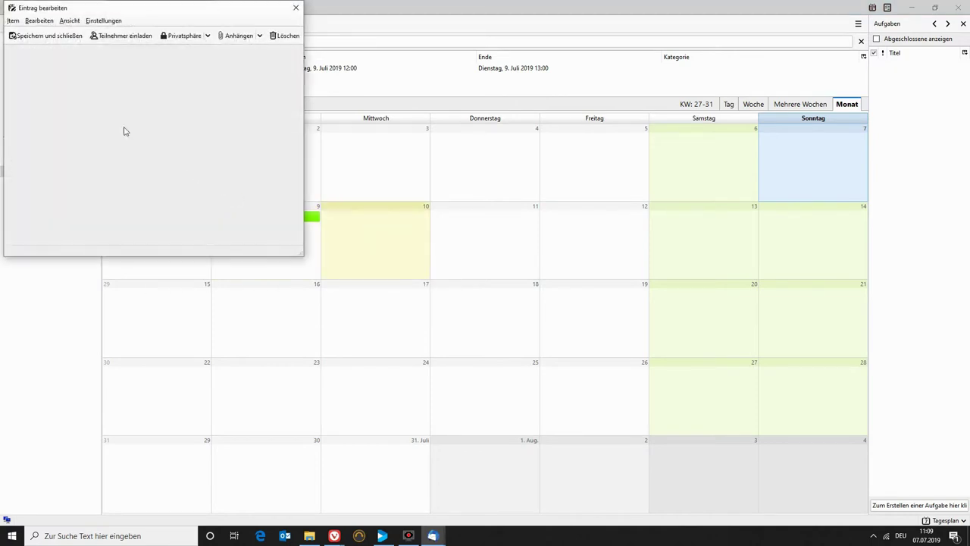
{"action": "left_click", "coordinate": [109, 54]}
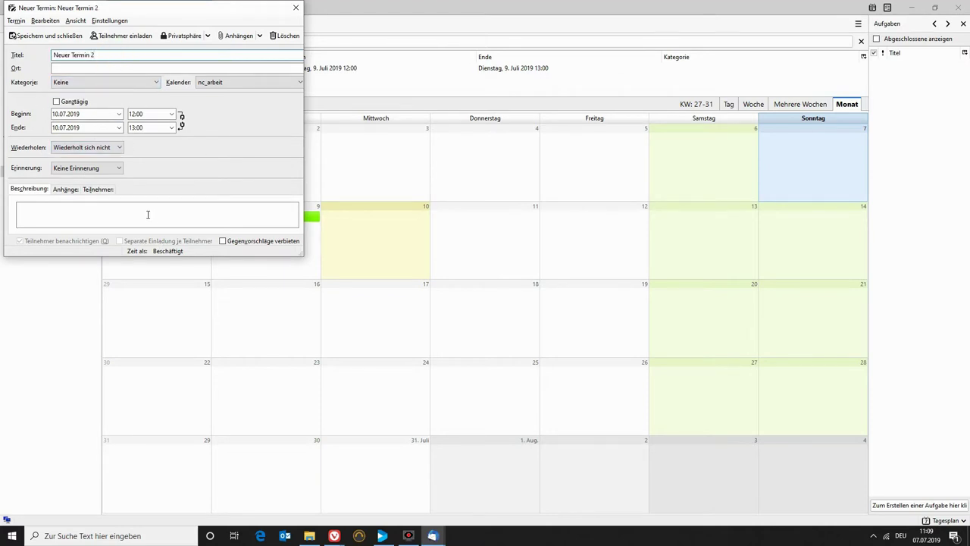
{"action": "left_click", "coordinate": [38, 36]}
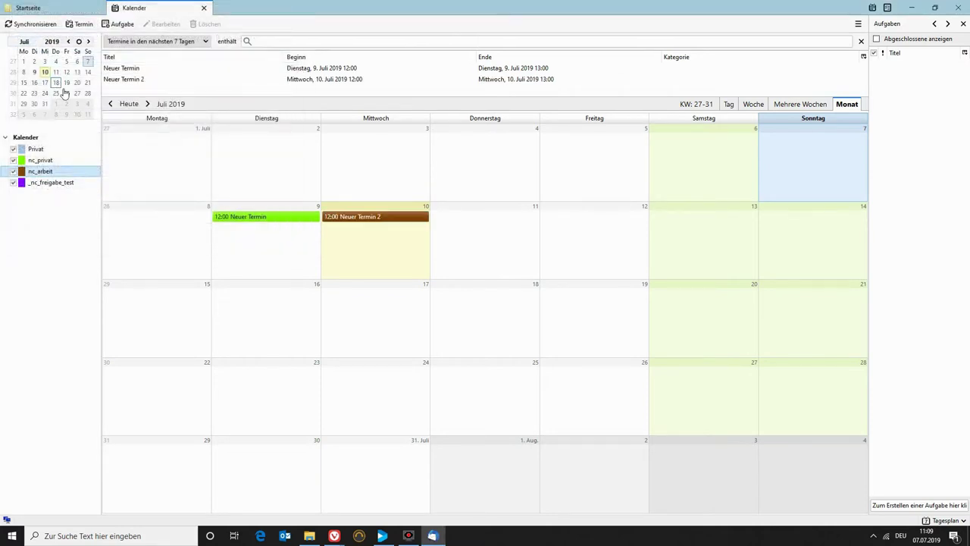
Create and save Neuer Termin 3 on 11 July in _nc_freigabe_test.
{"action": "left_click", "coordinate": [74, 183]}
{"action": "right_click", "coordinate": [458, 238]}
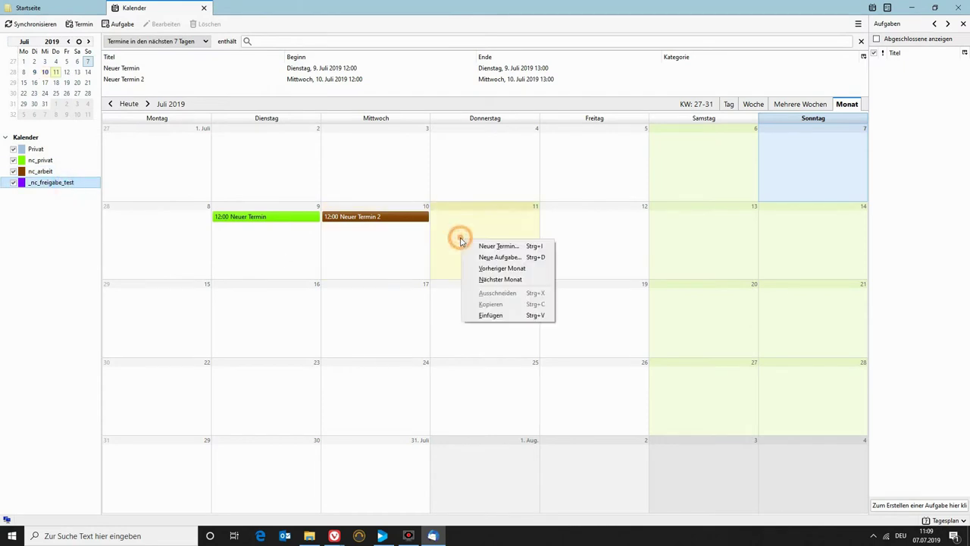
{"action": "left_click", "coordinate": [477, 246]}
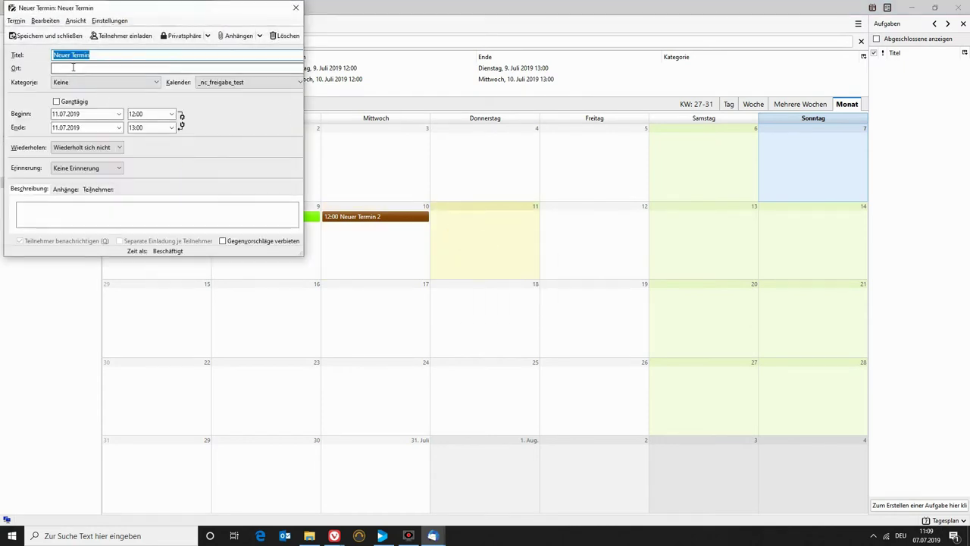
{"action": "left_click", "coordinate": [119, 69]}
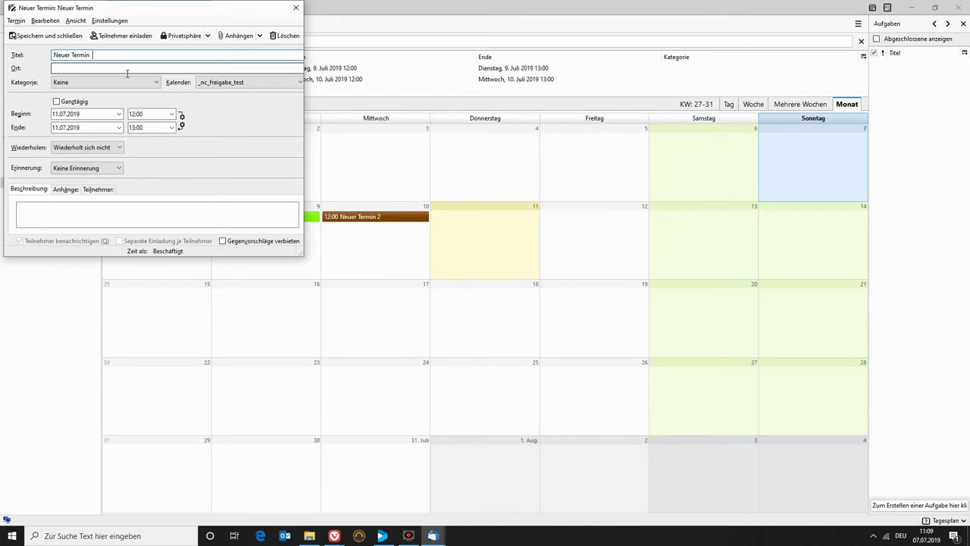
{"action": "left_click", "coordinate": [44, 36]}
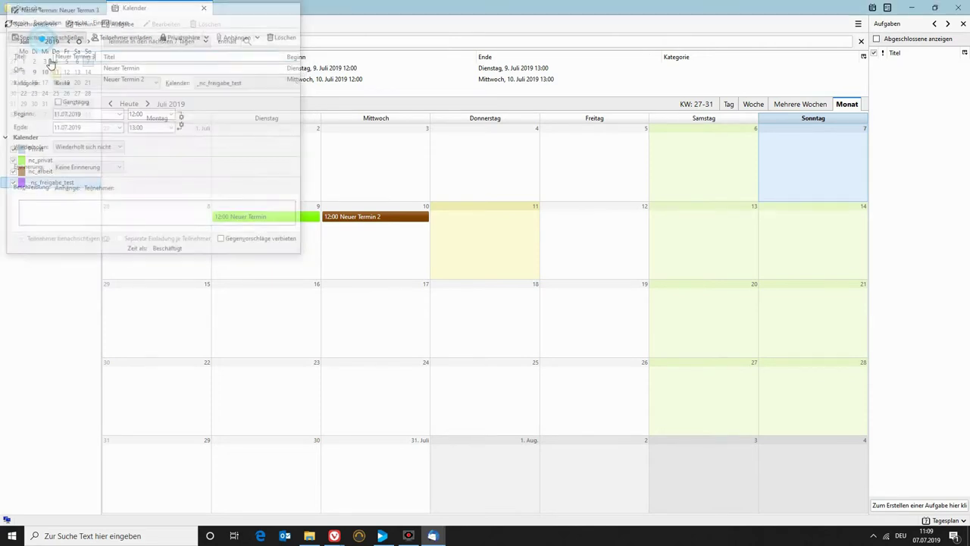
In Vivaldi, close the shared link box and reload Nextcloud Calendar via Contacts to show the Thunderbird events.
{"action": "mouse_move", "coordinate": [334, 535]}
{"action": "left_click", "coordinate": [394, 507]}
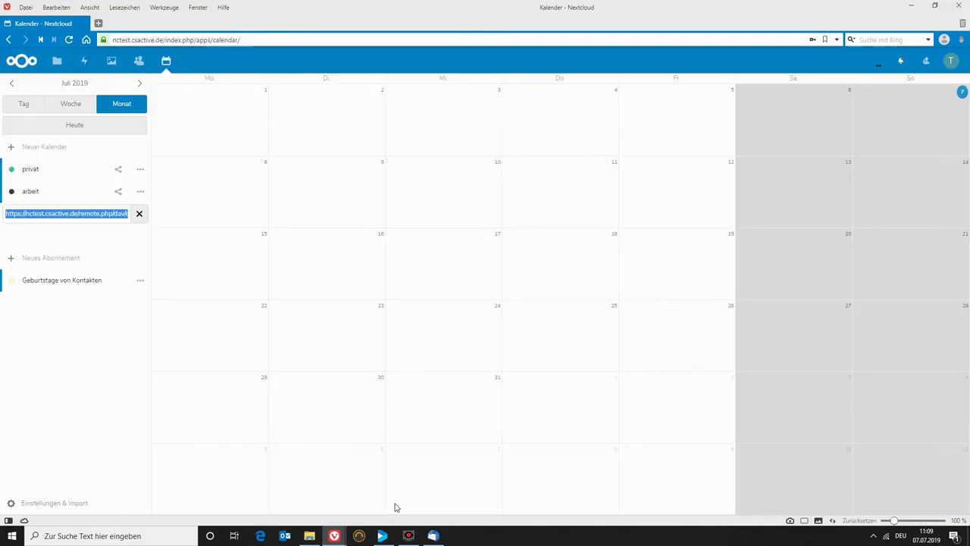
{"action": "left_click", "coordinate": [139, 215]}
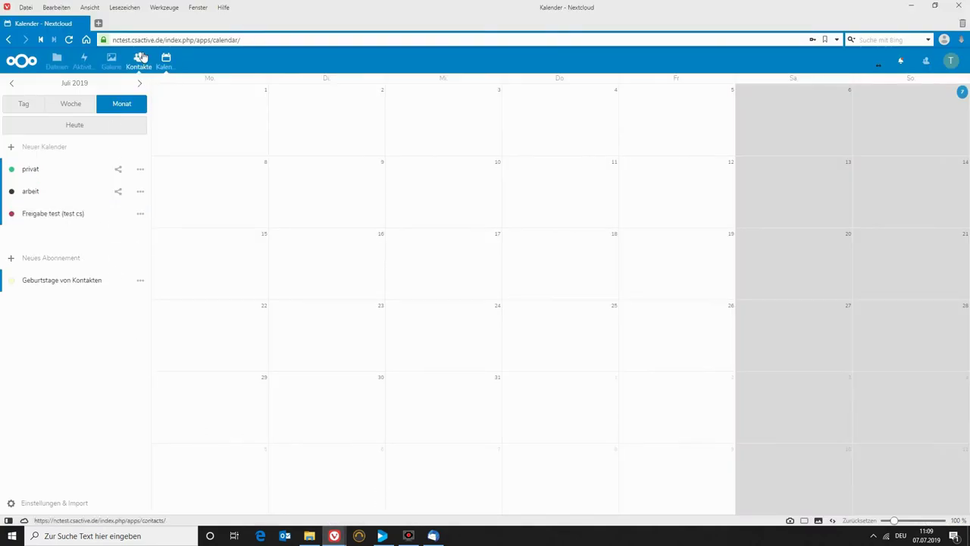
{"action": "left_click", "coordinate": [138, 60]}
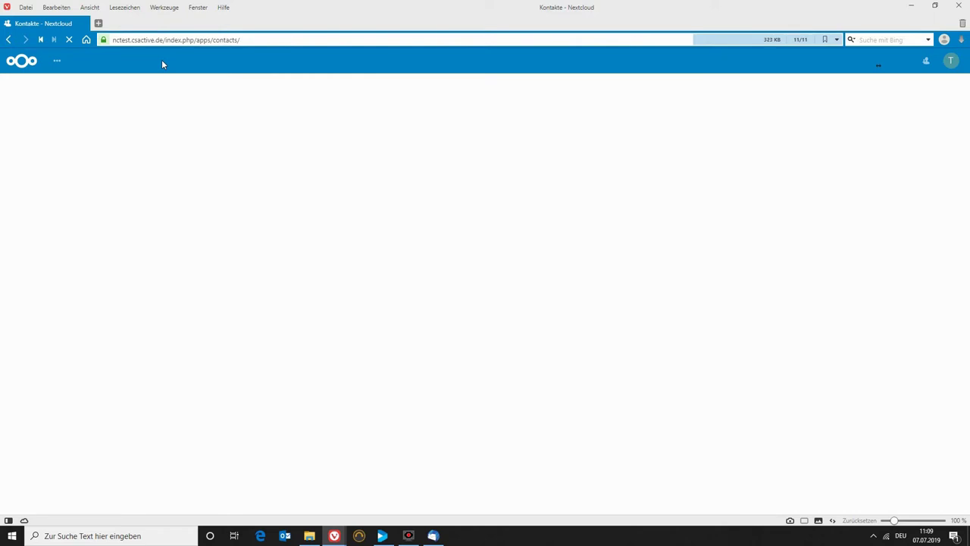
{"action": "left_click", "coordinate": [163, 66]}
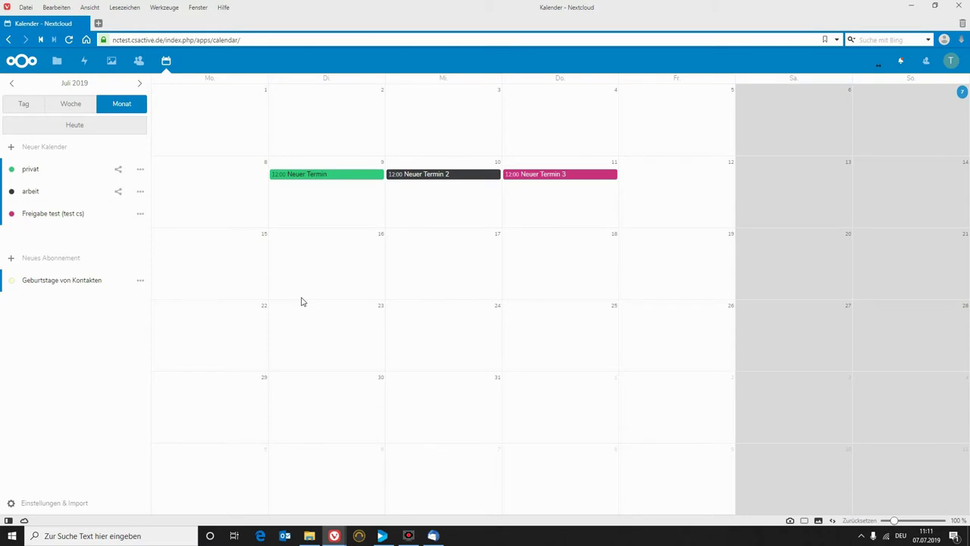
Create all-day event test 1 on 16 July in the privat calendar.
{"action": "left_click", "coordinate": [302, 294]}
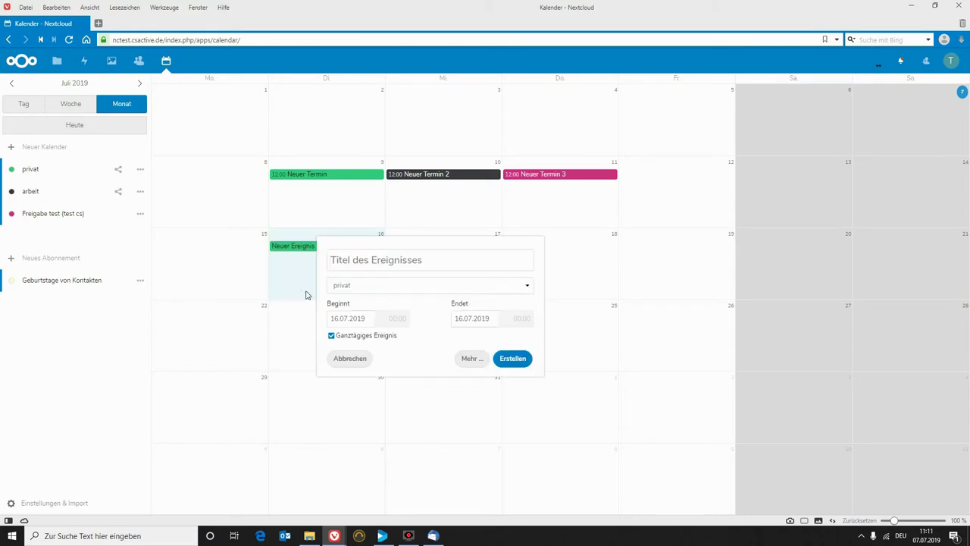
{"action": "type", "text": "test 1"}
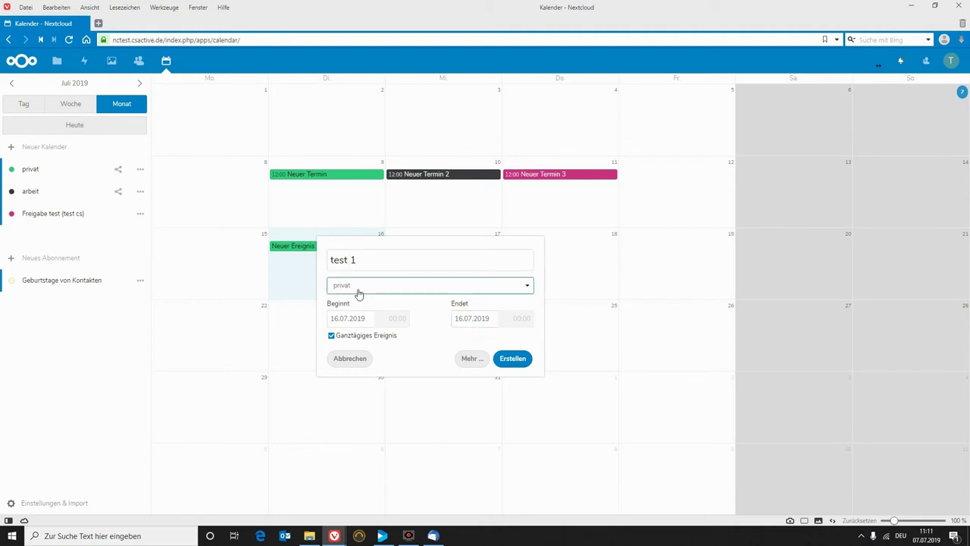
{"action": "left_click", "coordinate": [368, 291]}
{"action": "left_click", "coordinate": [368, 297]}
{"action": "left_click", "coordinate": [512, 361]}
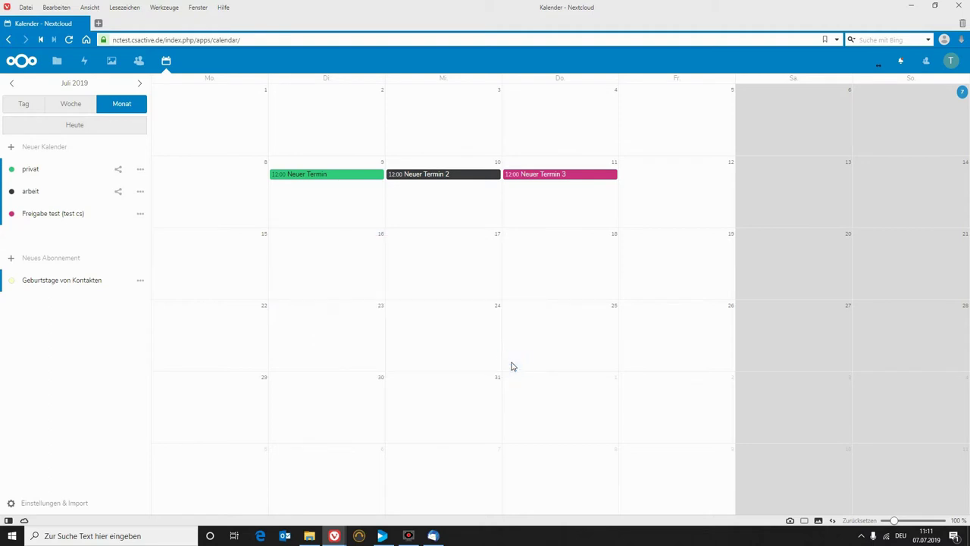
Create all-day event test 2 on 17 July in the arbeit calendar.
{"action": "left_click", "coordinate": [435, 270]}
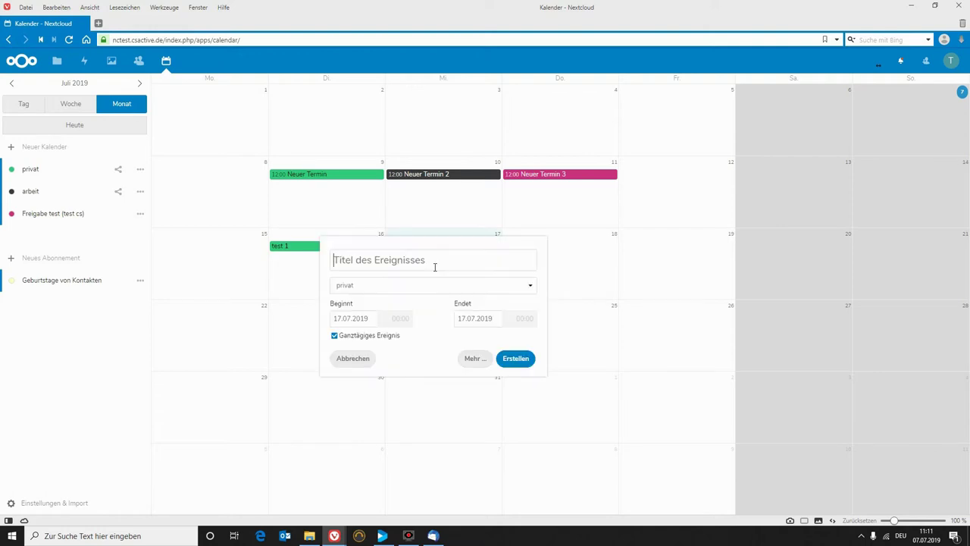
{"action": "type", "text": "test 2"}
{"action": "left_click", "coordinate": [407, 282]}
{"action": "left_click", "coordinate": [377, 310]}
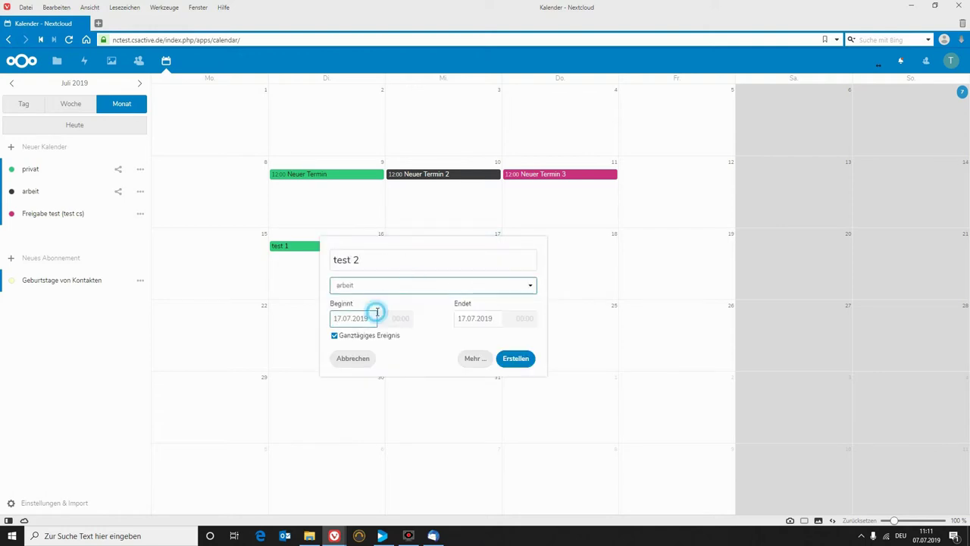
{"action": "left_click", "coordinate": [526, 363]}
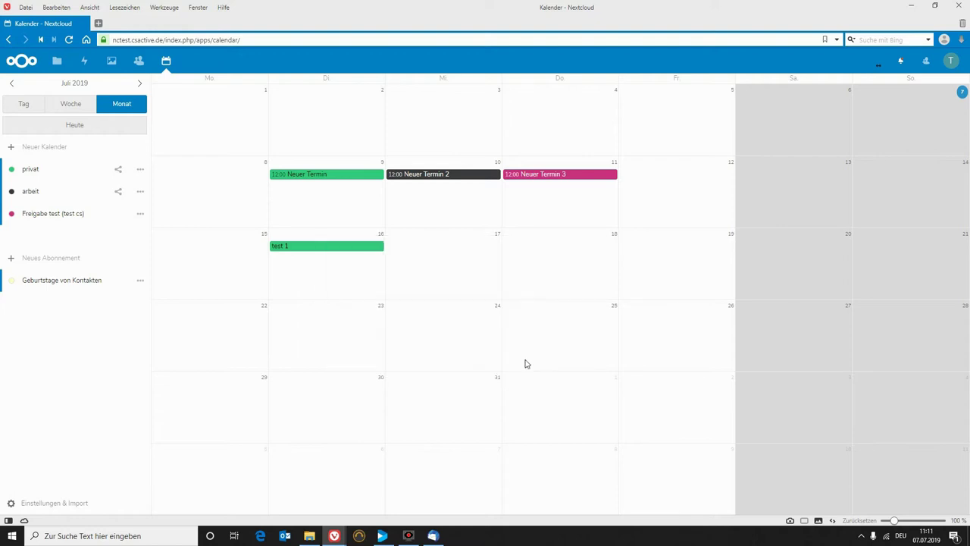
Create all-day event test 3 on 18 July in the Freigabe test (test cs) calendar.
{"action": "left_click", "coordinate": [552, 268]}
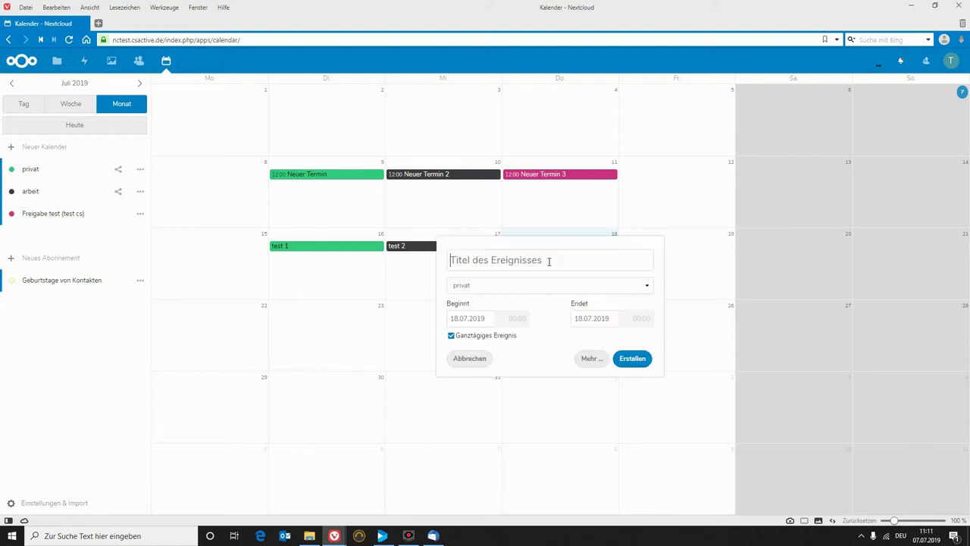
{"action": "type", "text": "test 3"}
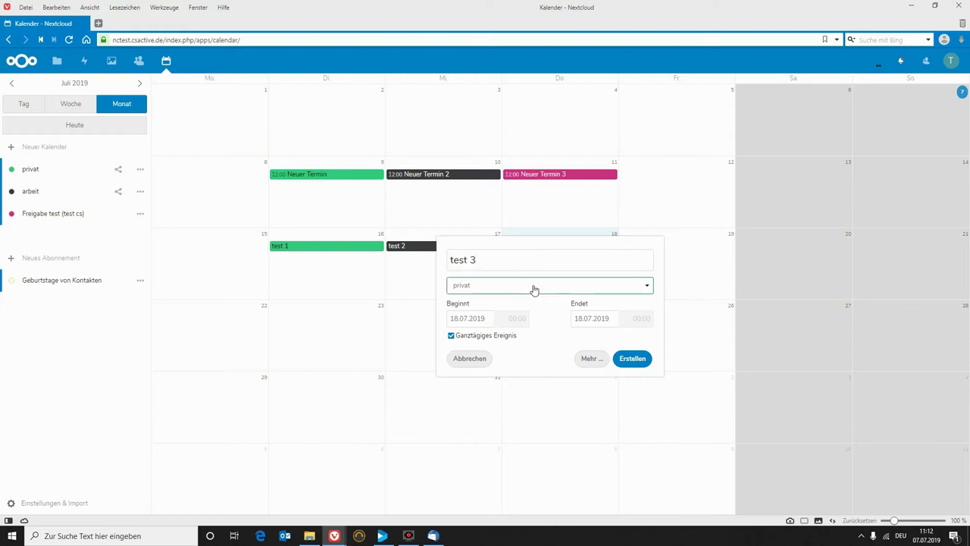
{"action": "left_click", "coordinate": [533, 286]}
{"action": "left_click", "coordinate": [523, 319]}
{"action": "left_click", "coordinate": [635, 360]}
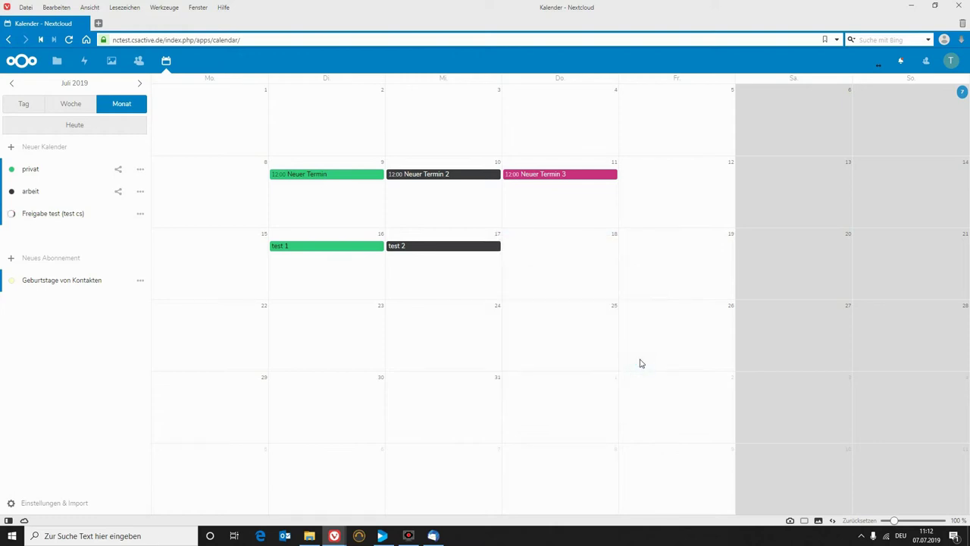
Back in Thunderbird, synchronise the calendars to pull in test 1–3 on 16–18 July.
{"action": "left_click", "coordinate": [432, 535]}
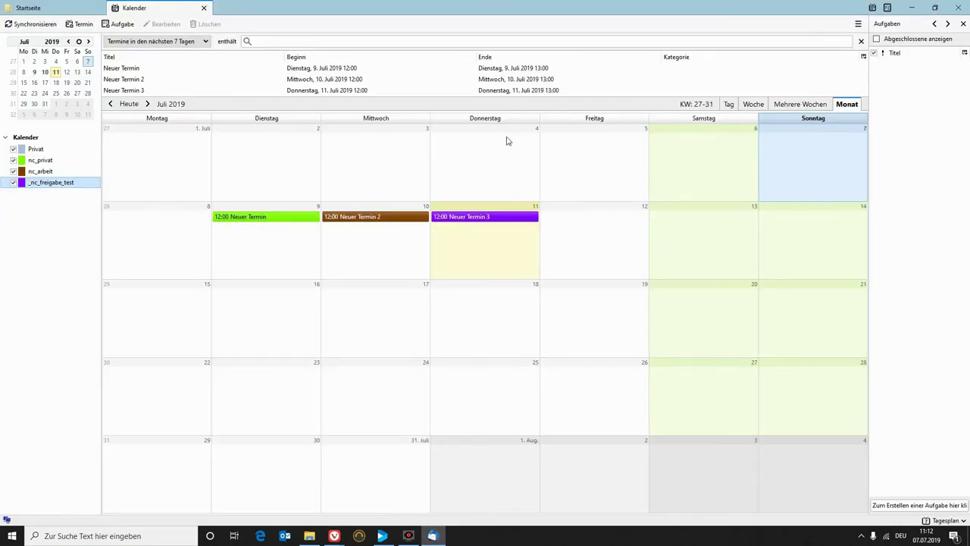
{"action": "left_click", "coordinate": [31, 24]}
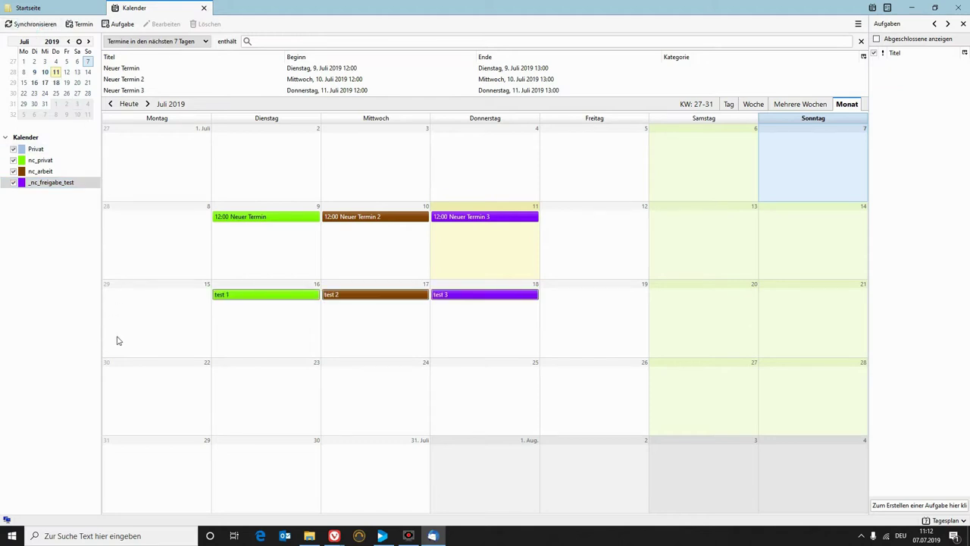
{"action": "mouse_move", "coordinate": [350, 295]}
{"action": "left_click", "coordinate": [858, 25]}
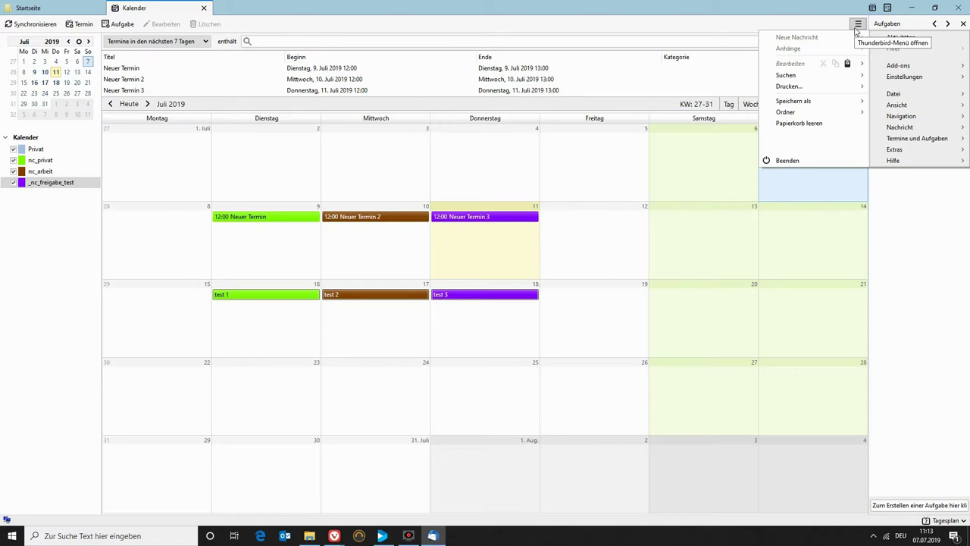
Inspect the saved Nextcloud login under Security > Passwords, then close settings without changes.
{"action": "left_click", "coordinate": [897, 78]}
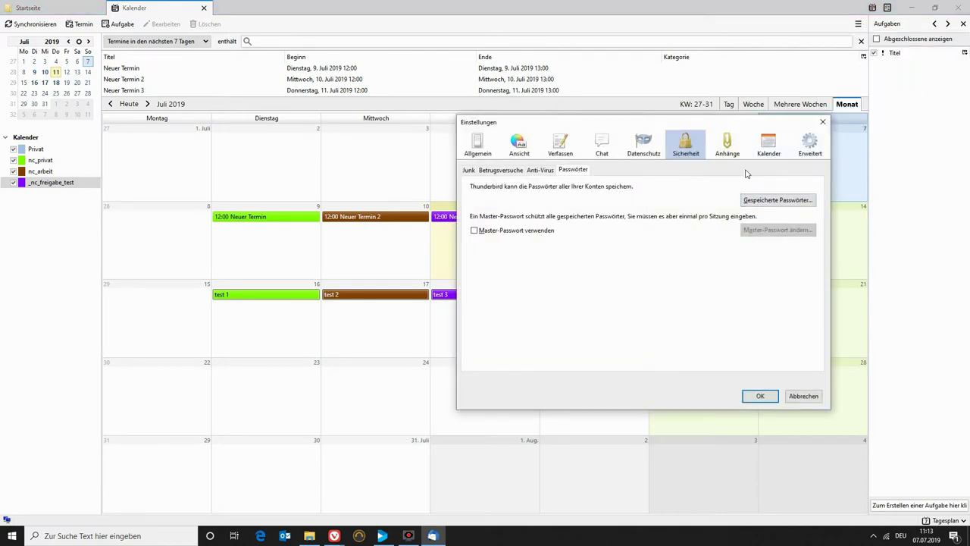
{"action": "left_click", "coordinate": [488, 144]}
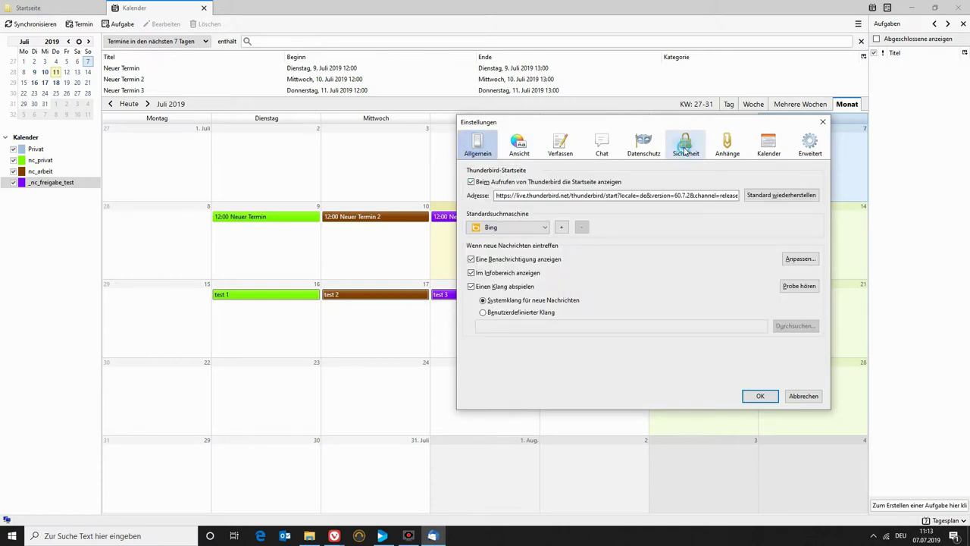
{"action": "left_click", "coordinate": [684, 146]}
{"action": "left_click", "coordinate": [785, 200]}
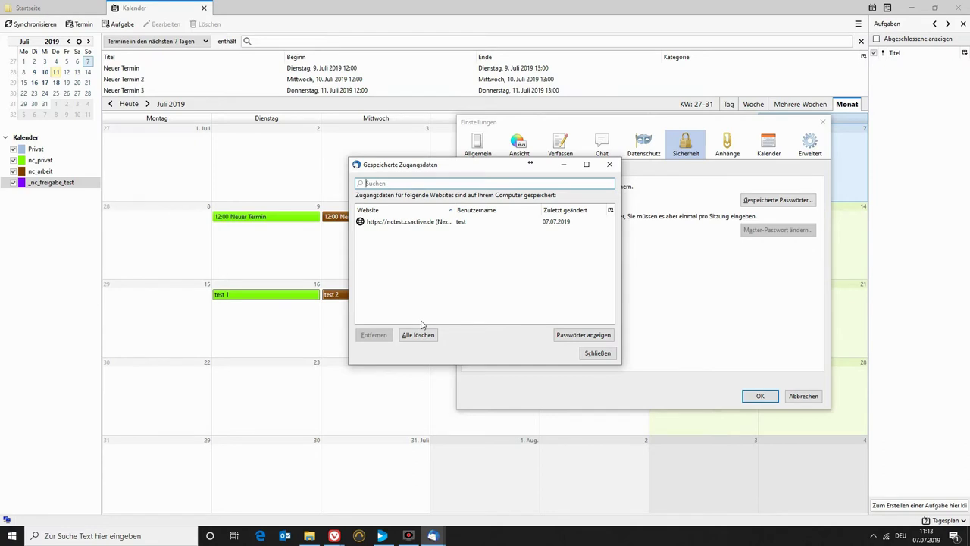
{"action": "left_click", "coordinate": [379, 224]}
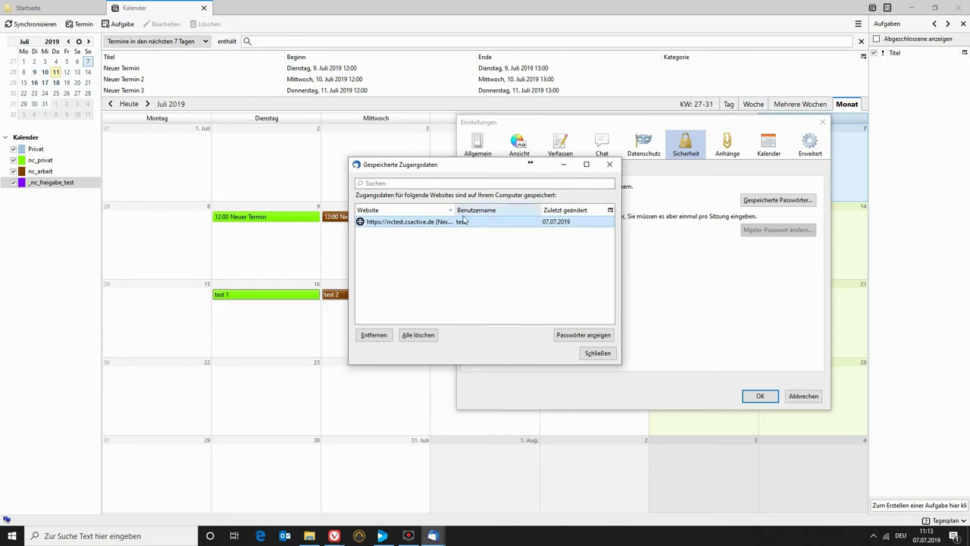
{"action": "left_click_drag", "start_coordinate": [452, 209], "coordinate": [483, 211]}
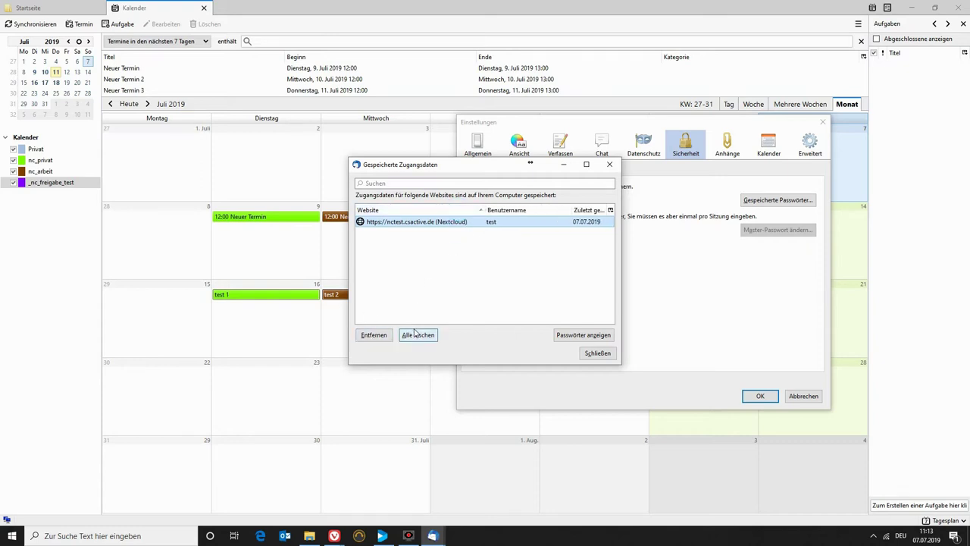
{"action": "left_click", "coordinate": [594, 354]}
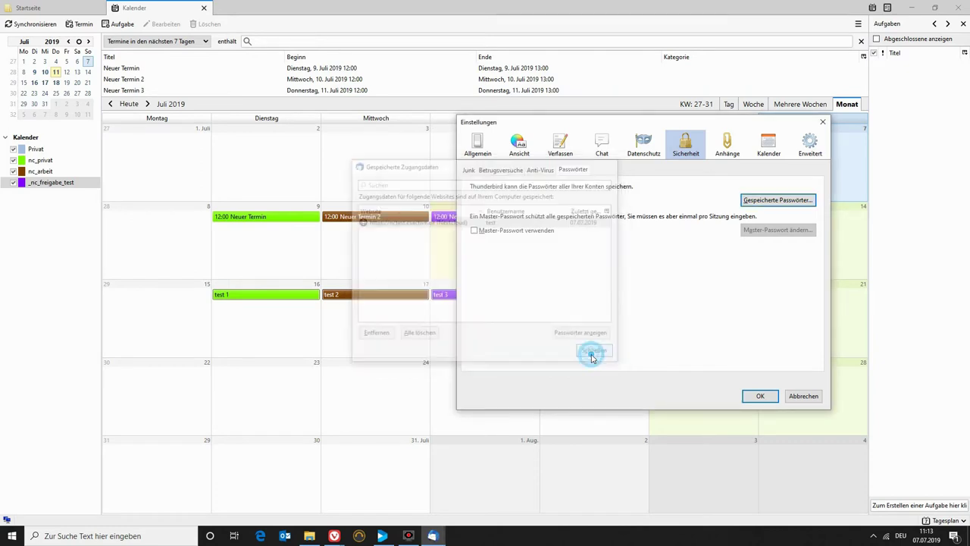
{"action": "left_click", "coordinate": [802, 395]}
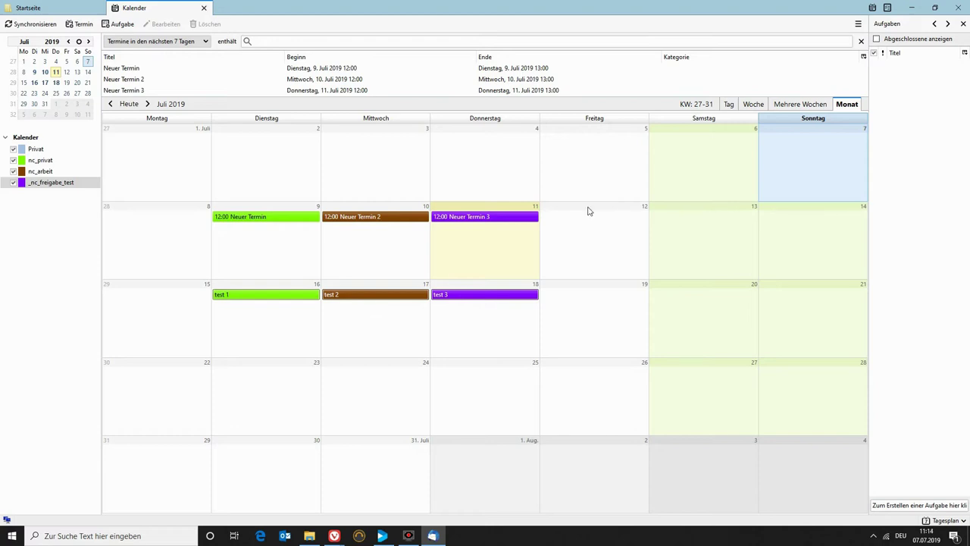
Remove the saved Nextcloud login from Saved Passwords, confirm settings, and quit Thunderbird.
{"action": "left_click", "coordinate": [857, 25]}
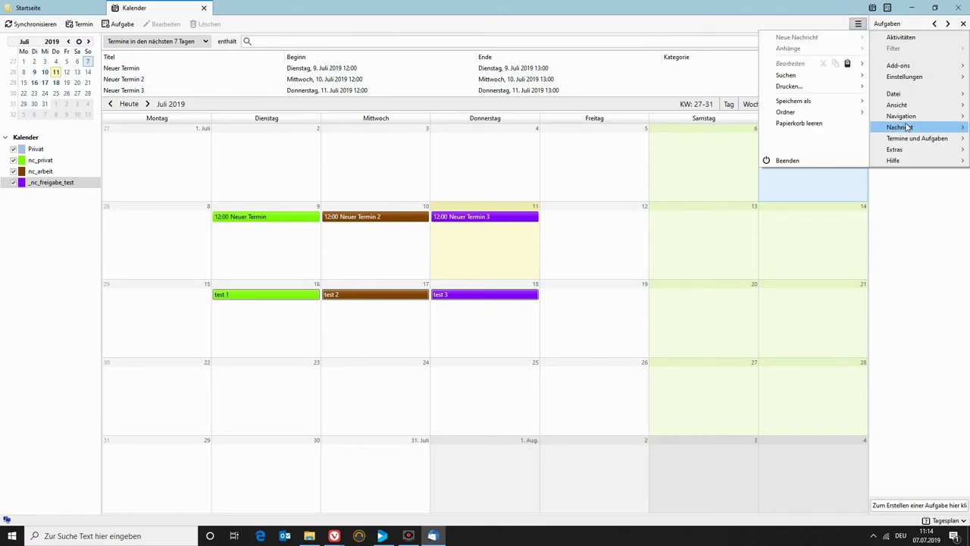
{"action": "left_click", "coordinate": [919, 78]}
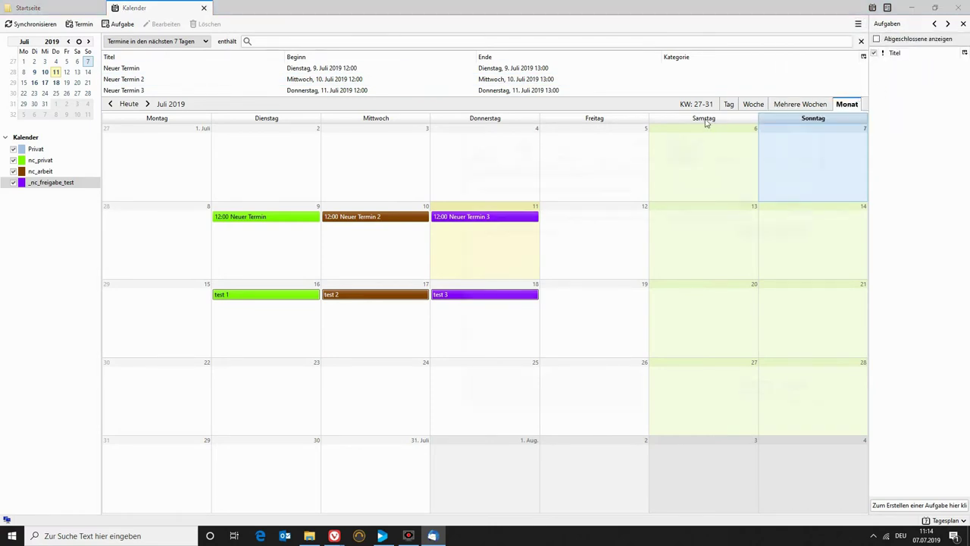
{"action": "left_click", "coordinate": [803, 200]}
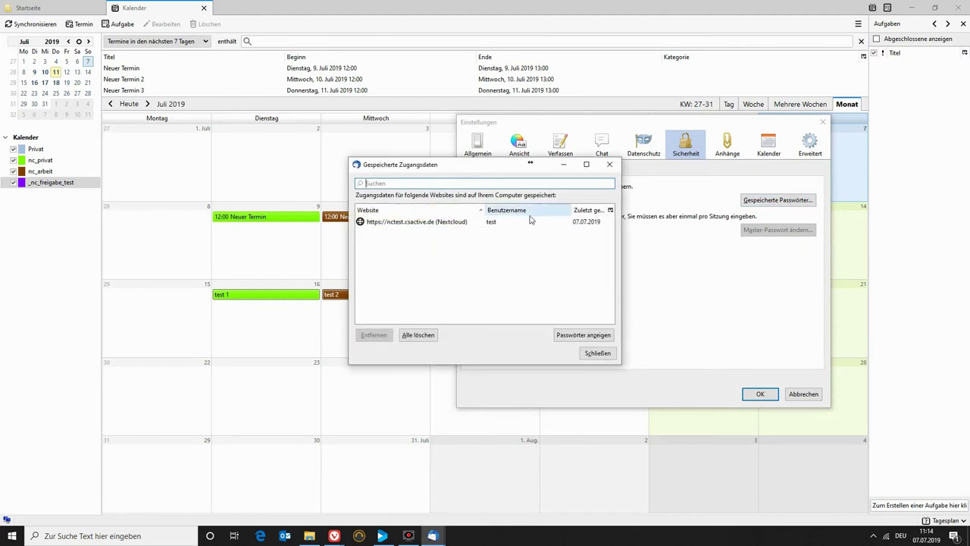
{"action": "left_click", "coordinate": [435, 223]}
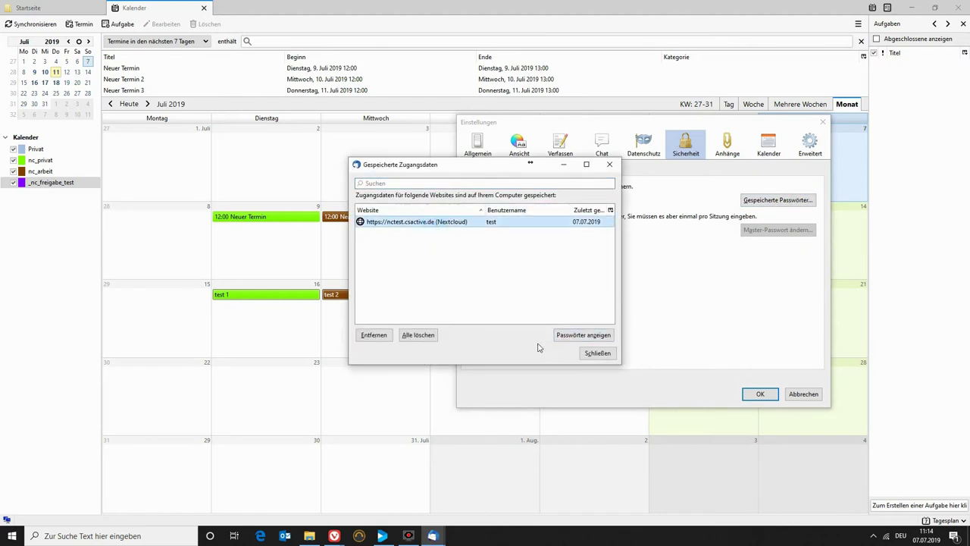
{"action": "left_click", "coordinate": [371, 338]}
{"action": "left_click", "coordinate": [596, 353]}
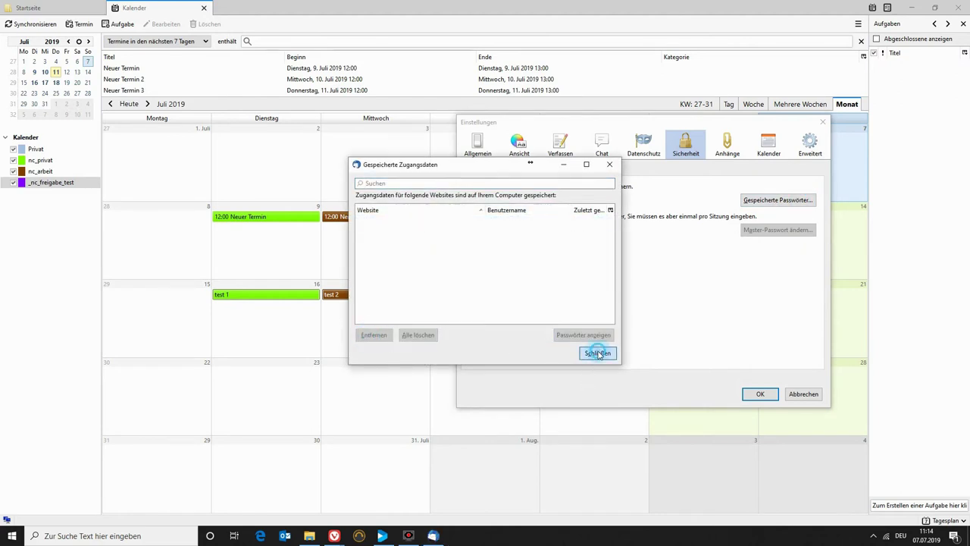
{"action": "left_click", "coordinate": [762, 394]}
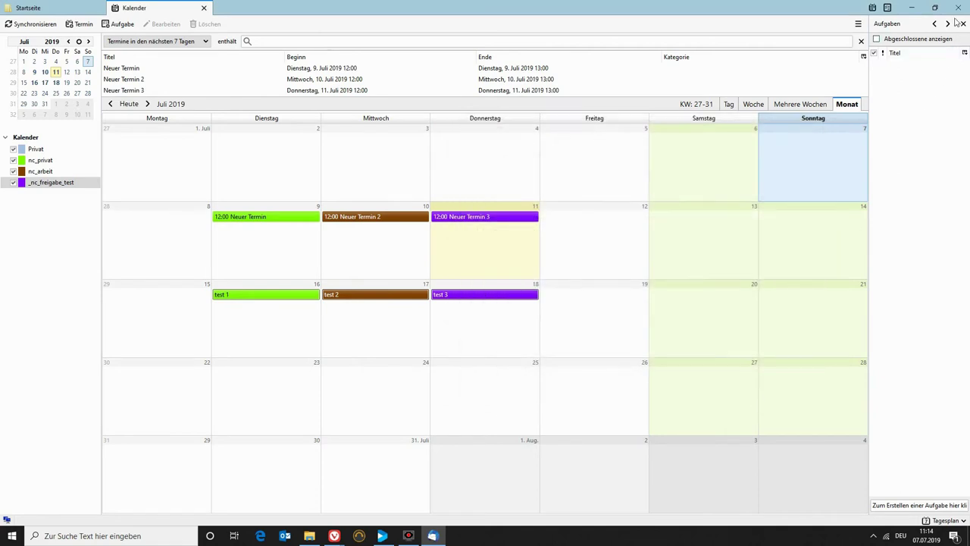
{"action": "left_click", "coordinate": [958, 8]}
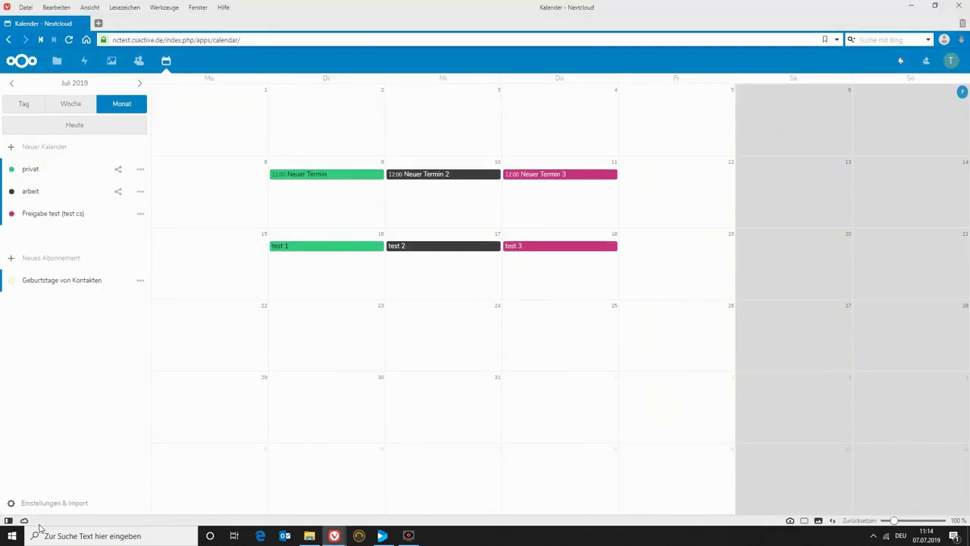
Relaunch Mozilla Thunderbird from Windows search.
{"action": "left_click", "coordinate": [74, 534]}
{"action": "type", "text": "thun"}
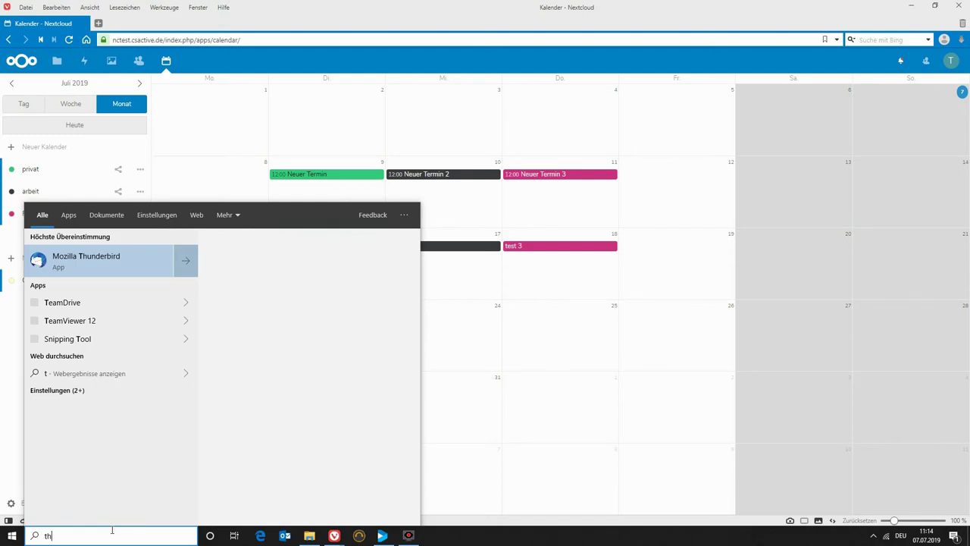
{"action": "left_click", "coordinate": [55, 261]}
{"action": "left_click", "coordinate": [240, 337]}
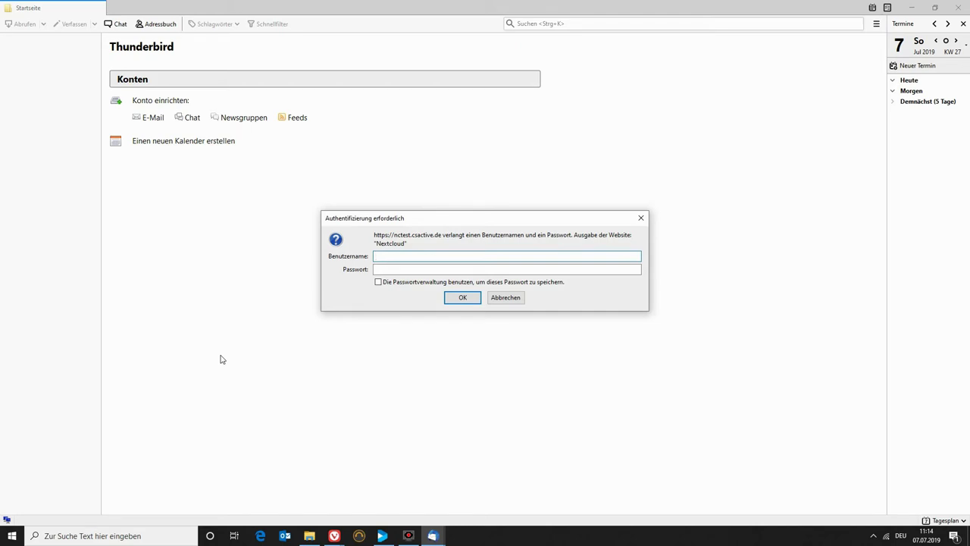
Sign in to Nextcloud with the username and password, letting the password manager save it.
{"action": "type", "text": "test"}
{"action": "key", "text": "Tab"}
{"action": "type", "text": "••••••••••"}
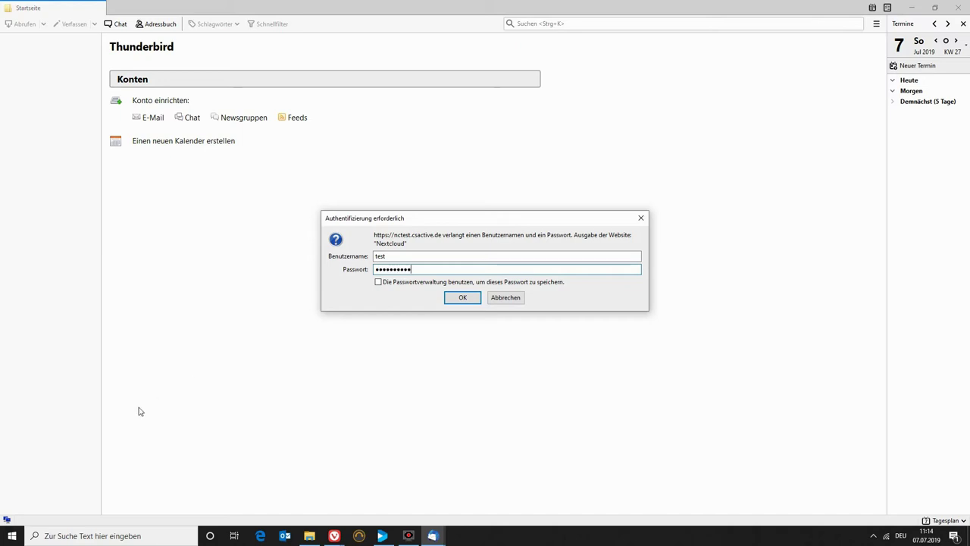
{"action": "left_click", "coordinate": [378, 282]}
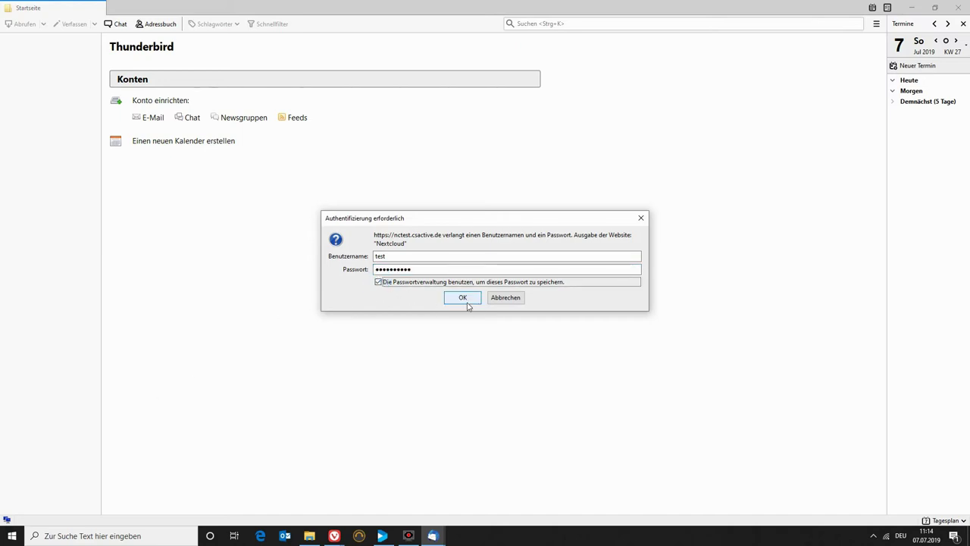
{"action": "left_click", "coordinate": [464, 297]}
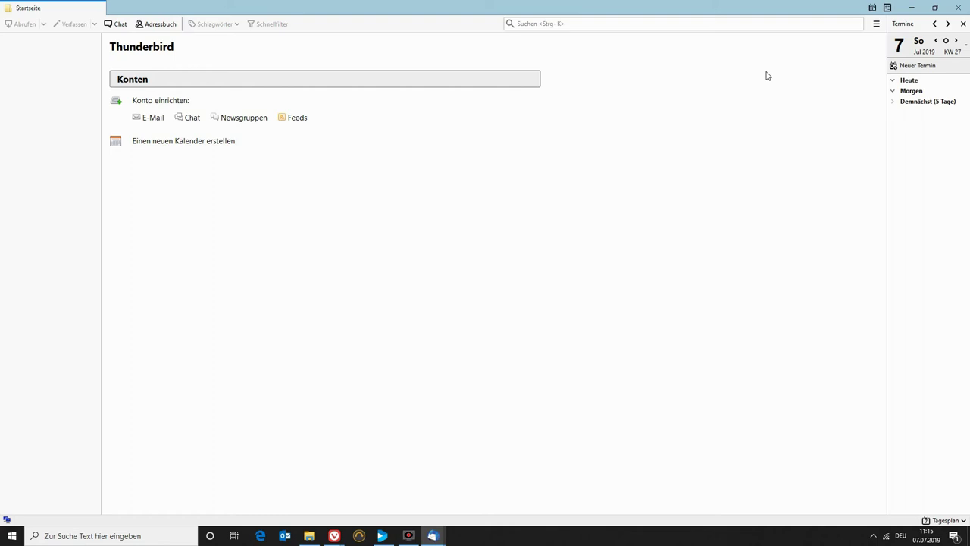
Switch to the Calendar tab showing July 2019 with the synced test events.
{"action": "left_click", "coordinate": [872, 7]}
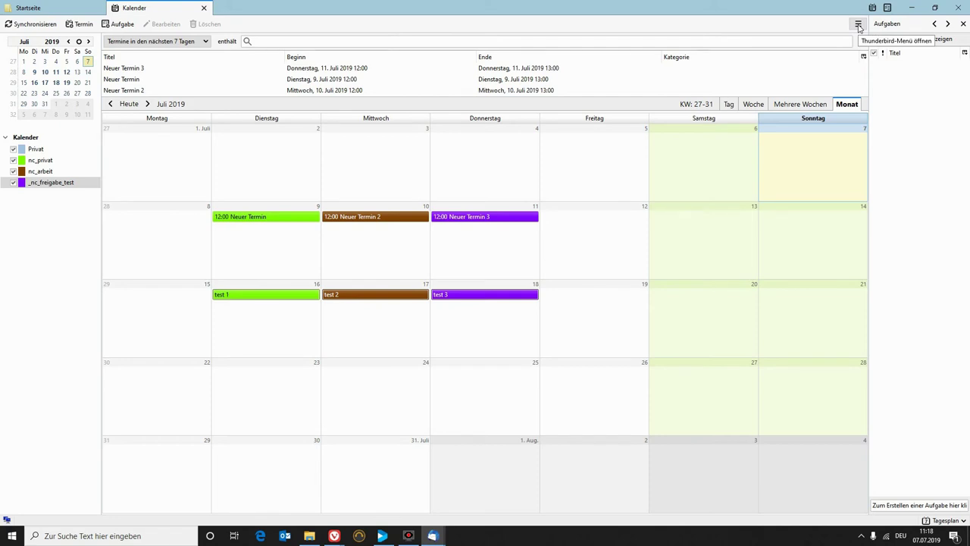
{"action": "left_click", "coordinate": [859, 25]}
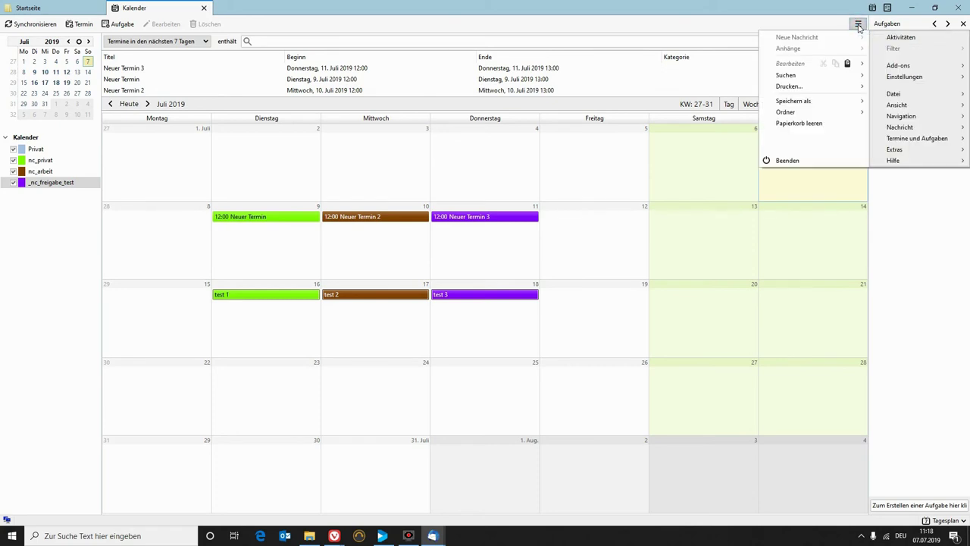
Open the config editor from Advanced settings, accept the warning, and search for network.co.
{"action": "mouse_move", "coordinate": [910, 111]}
{"action": "left_click", "coordinate": [909, 83]}
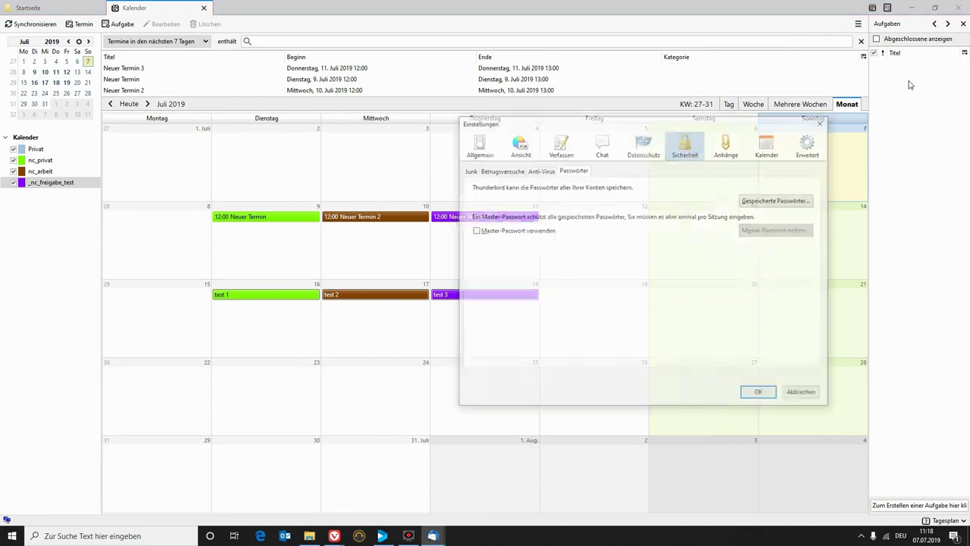
{"action": "left_click", "coordinate": [810, 148]}
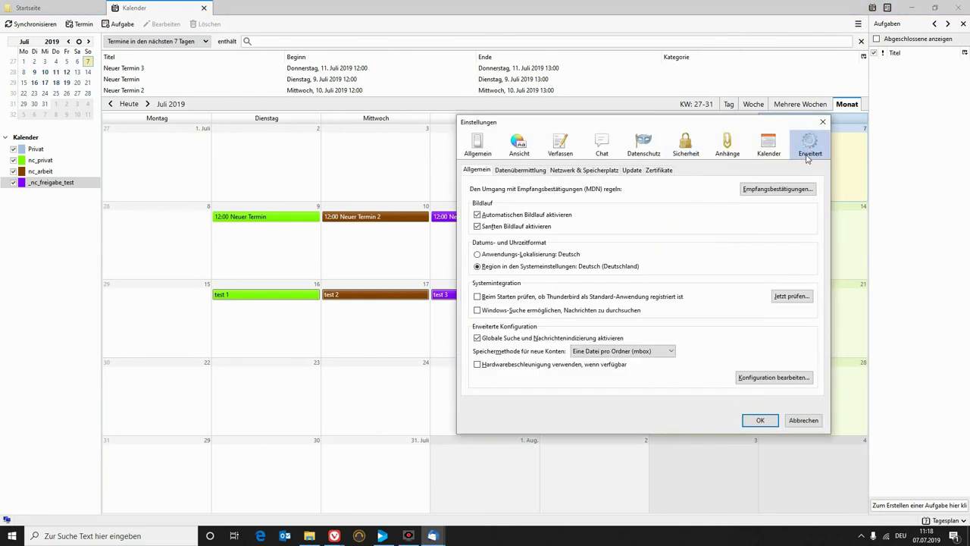
{"action": "left_click", "coordinate": [770, 383]}
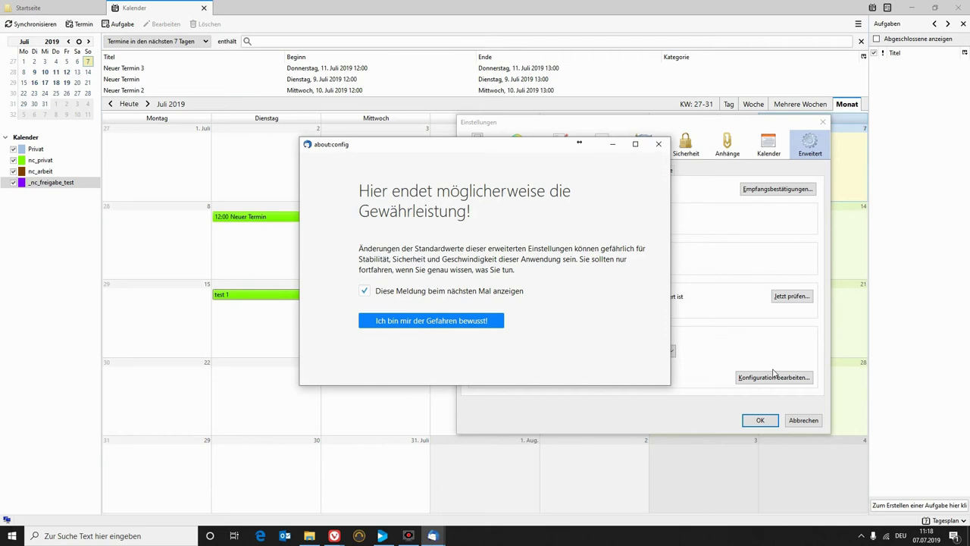
{"action": "left_click", "coordinate": [421, 321]}
{"action": "left_click", "coordinate": [362, 162]}
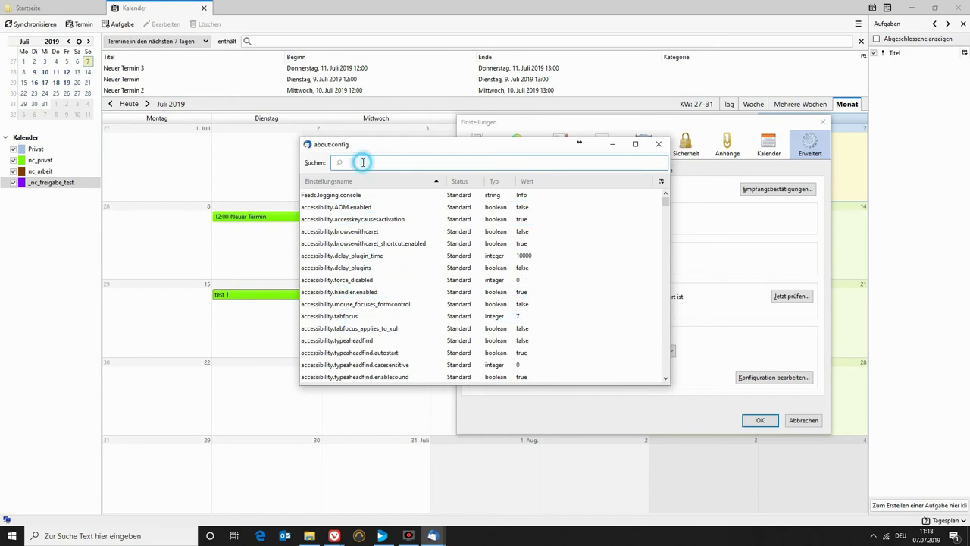
{"action": "type", "text": "network"}
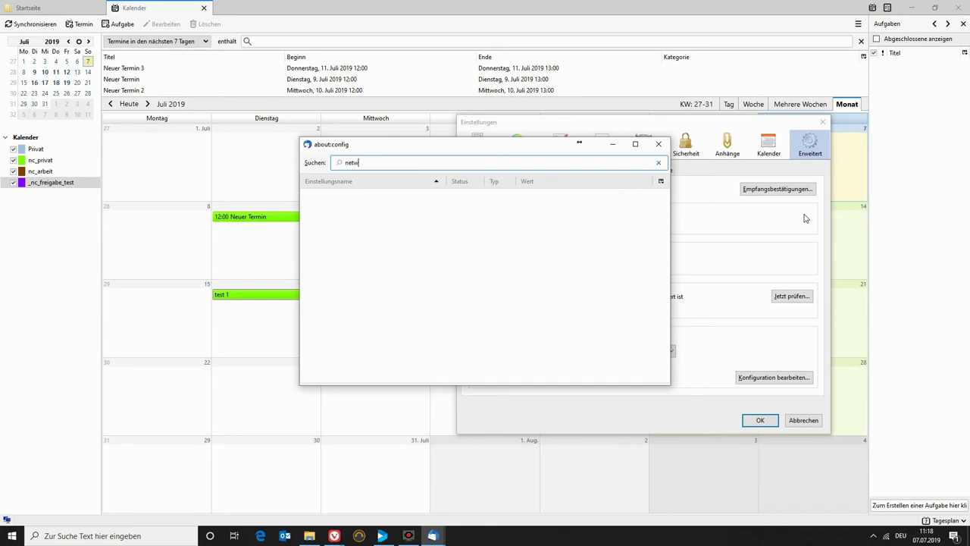
{"action": "type", "text": ".co"}
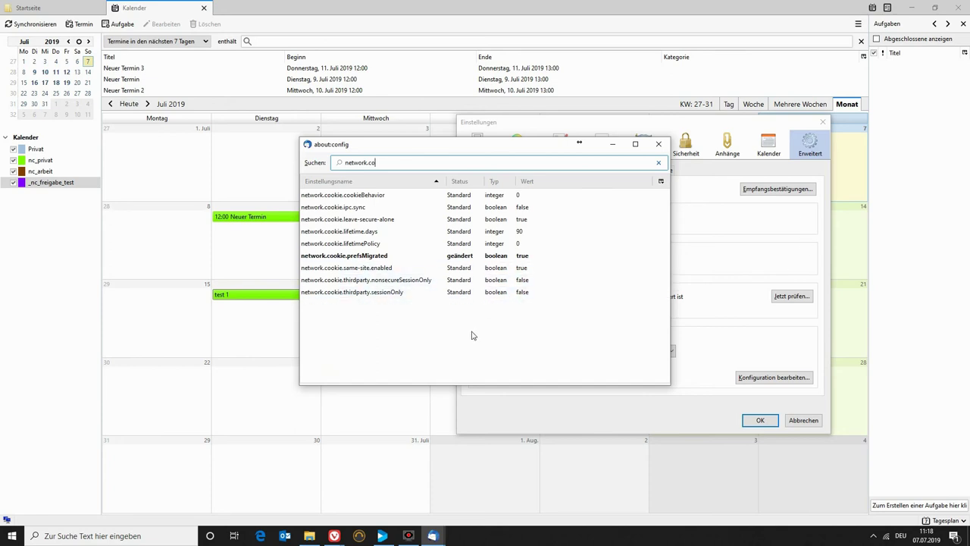
Toggle network.cookie.same-site.enabled to false, then back to its default true.
{"action": "left_click", "coordinate": [330, 267]}
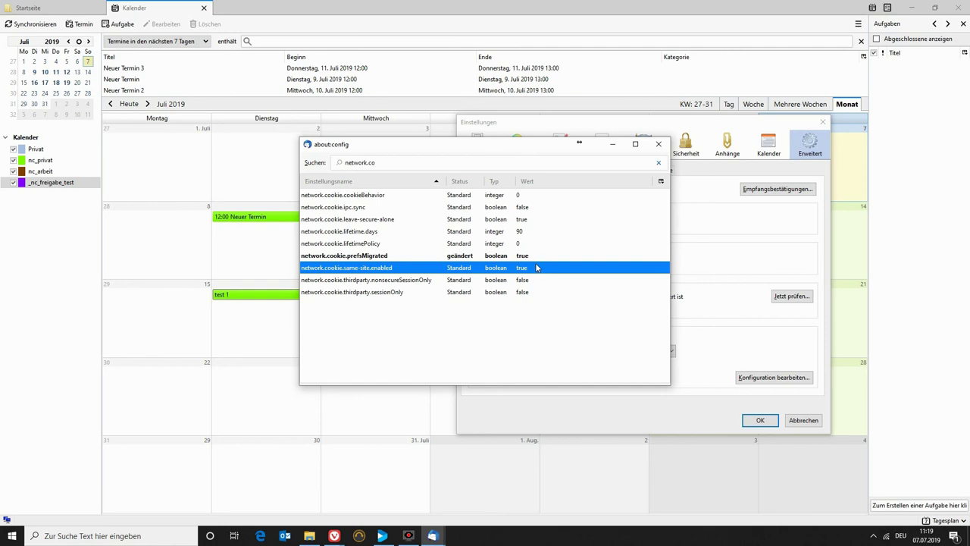
{"action": "double_click", "coordinate": [386, 269]}
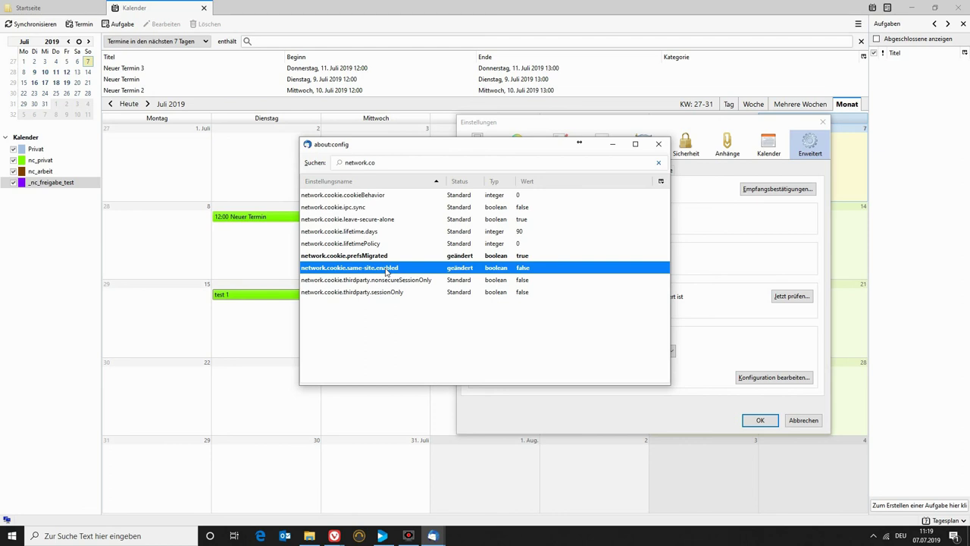
{"action": "double_click", "coordinate": [386, 270]}
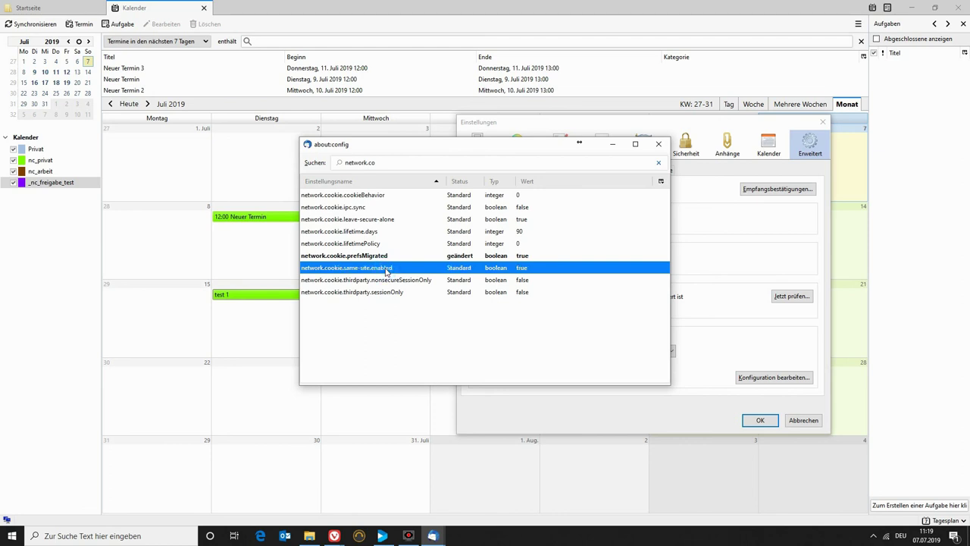